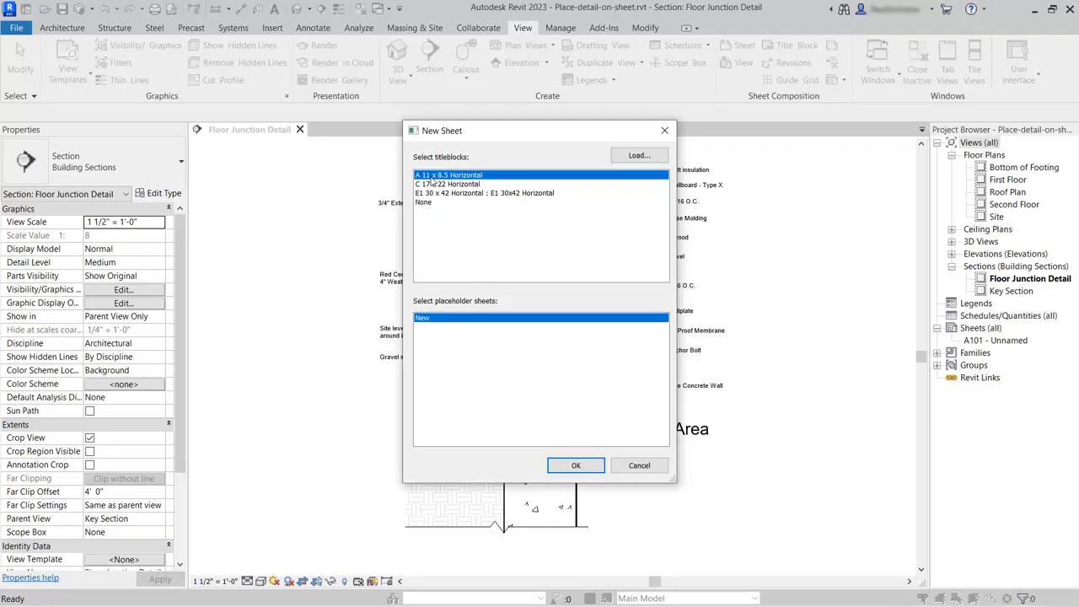
# Create a sheet with the A 11 x 8.5 Horizontal titleblock and rename it D100, Floor Junction Detail
pyautogui.click(577, 466)
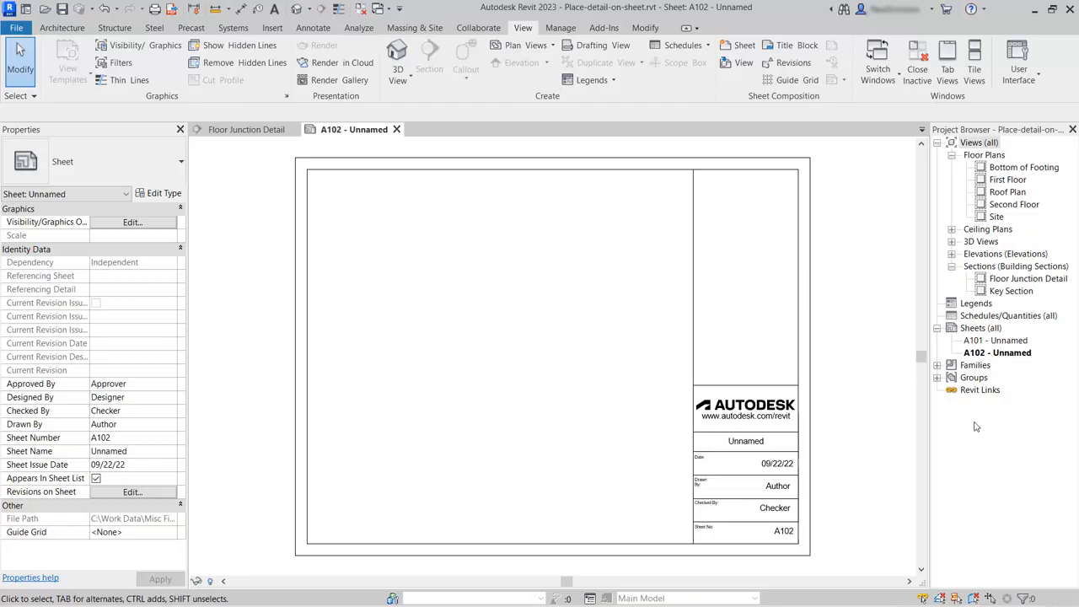
pyautogui.rightClick(990, 353)
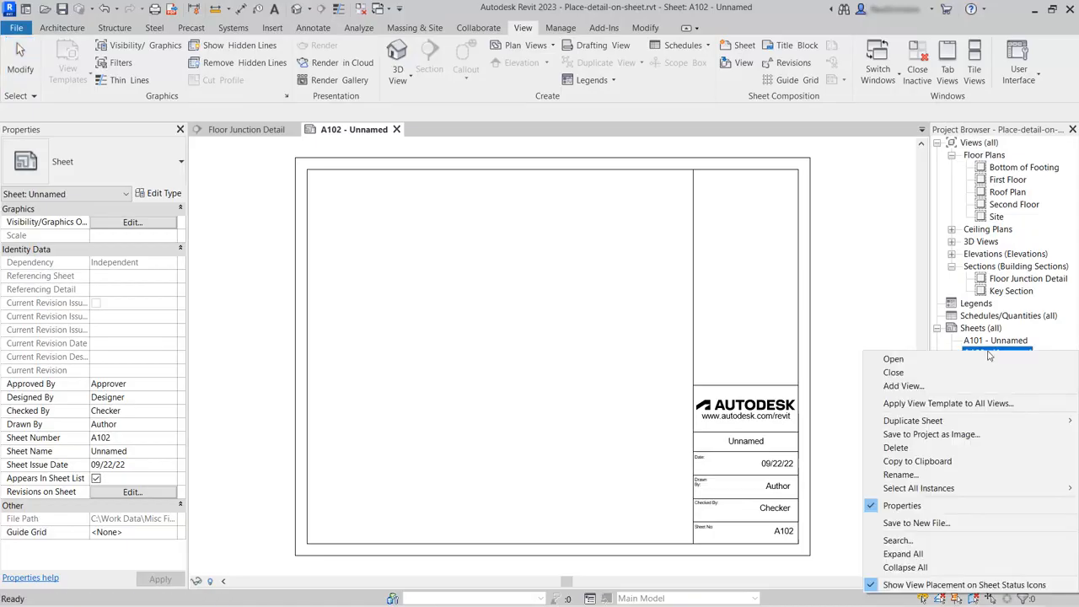
pyautogui.click(957, 476)
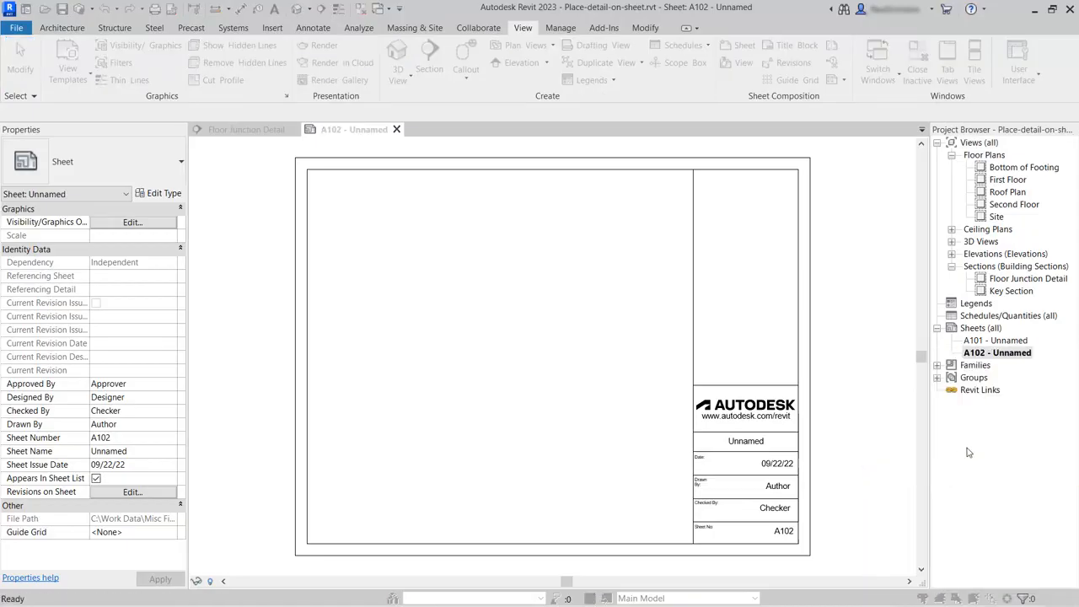
pyautogui.write('D100')
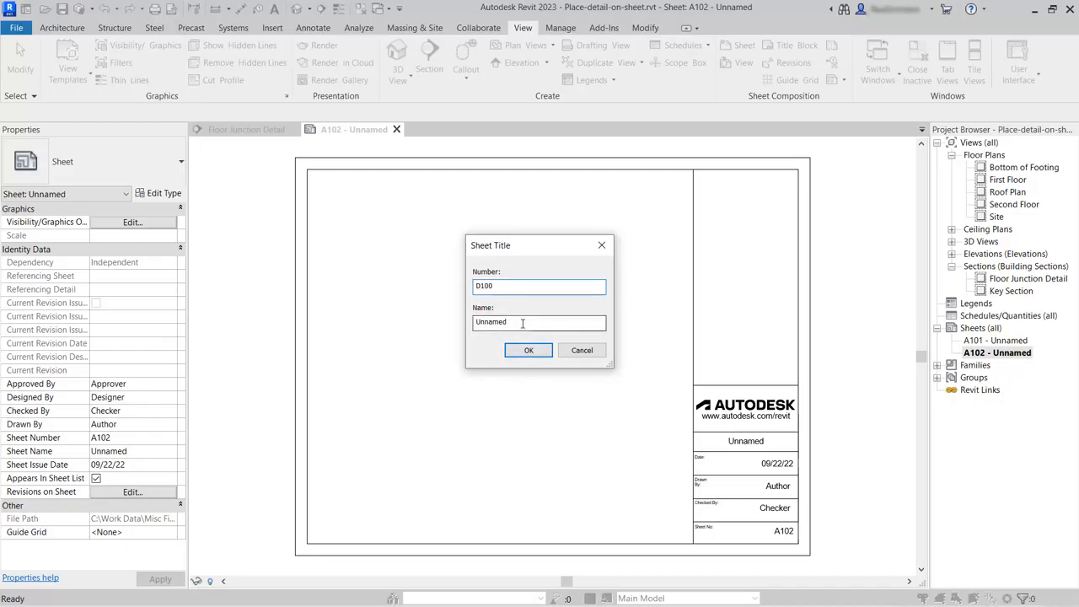
pyautogui.doubleClick(479, 322)
pyautogui.write('Floor Junction Detail')
pyautogui.click(528, 350)
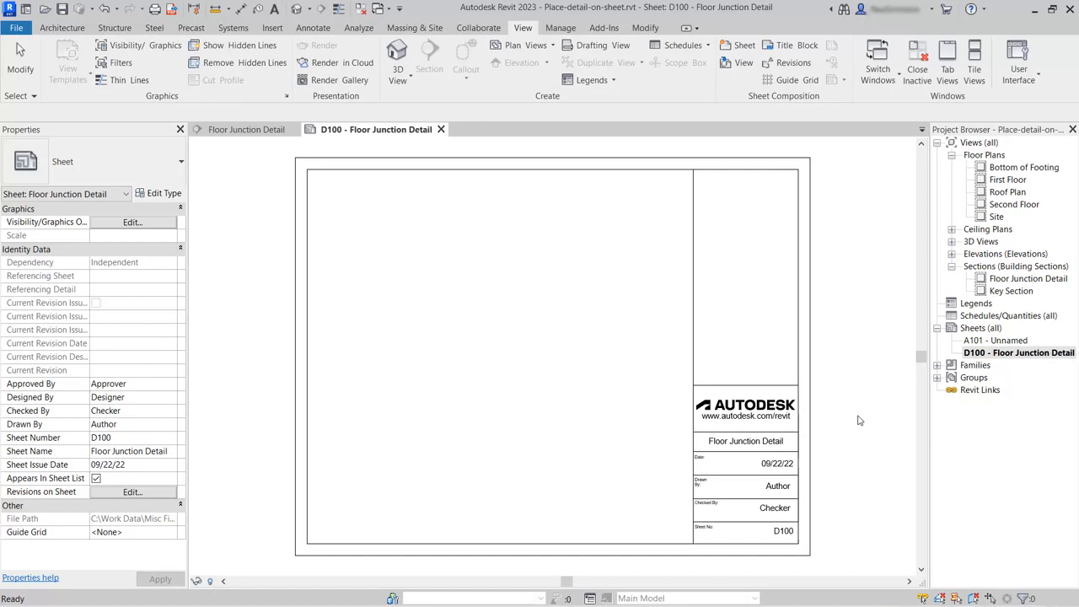
# Set the sheet number to D101 directly in the title block
pyautogui.click(792, 524)
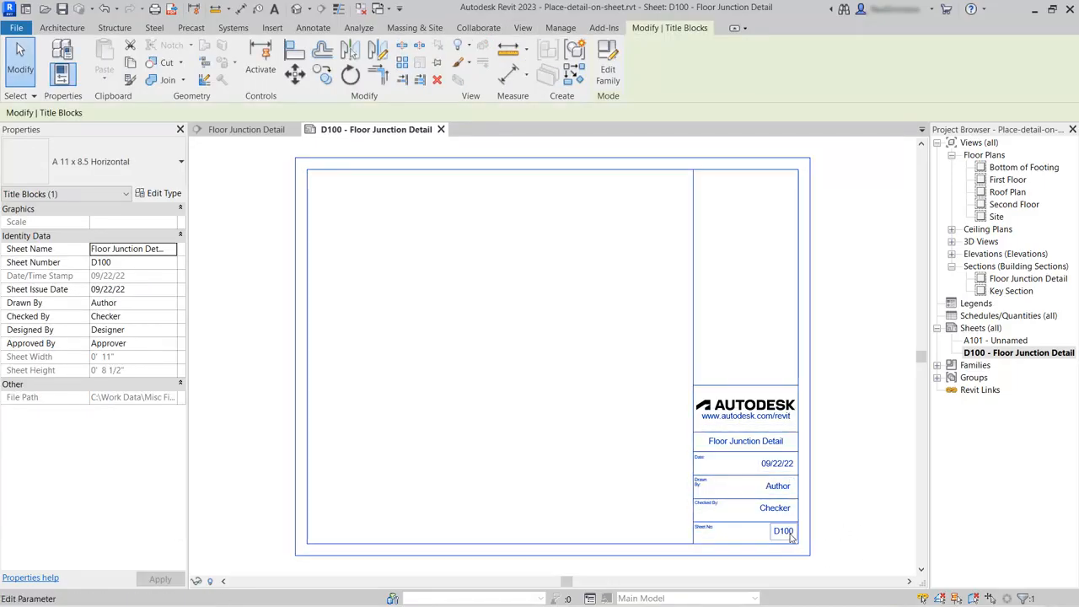
pyautogui.click(789, 531)
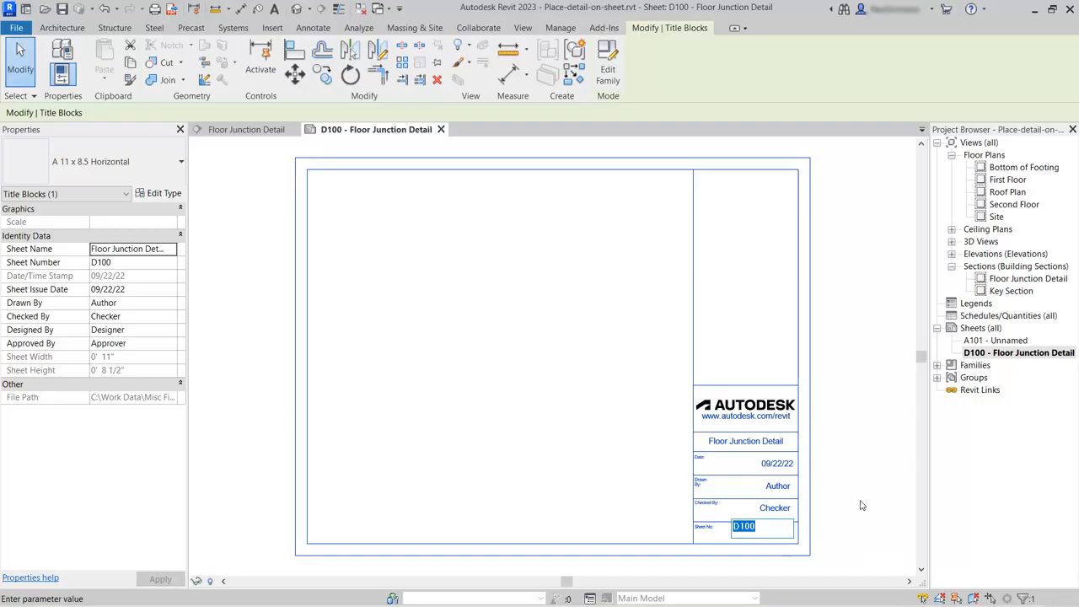
pyautogui.write('D101')
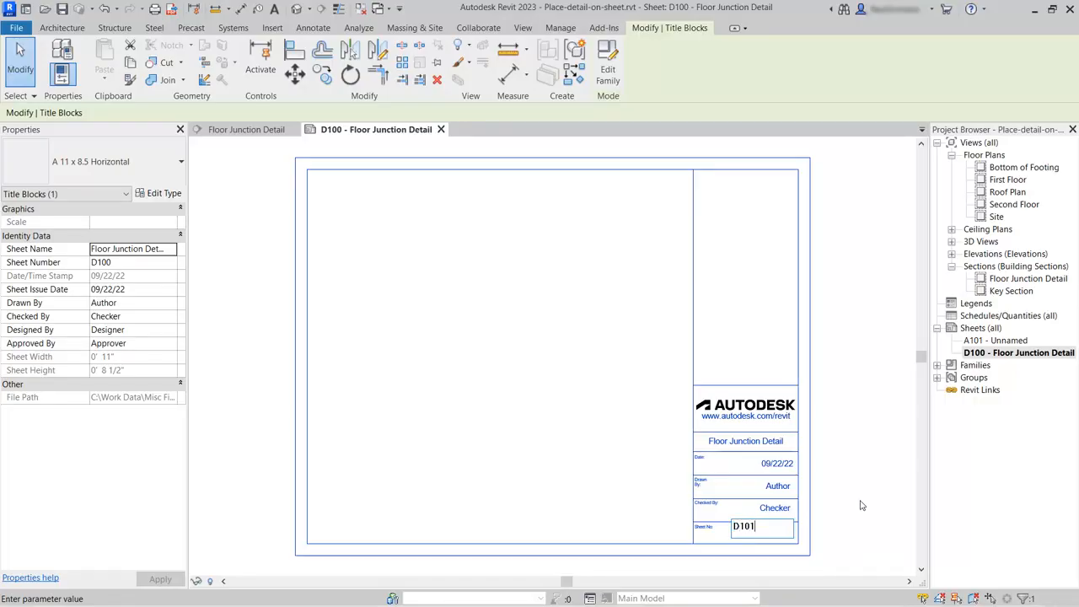
pyautogui.press('Return')
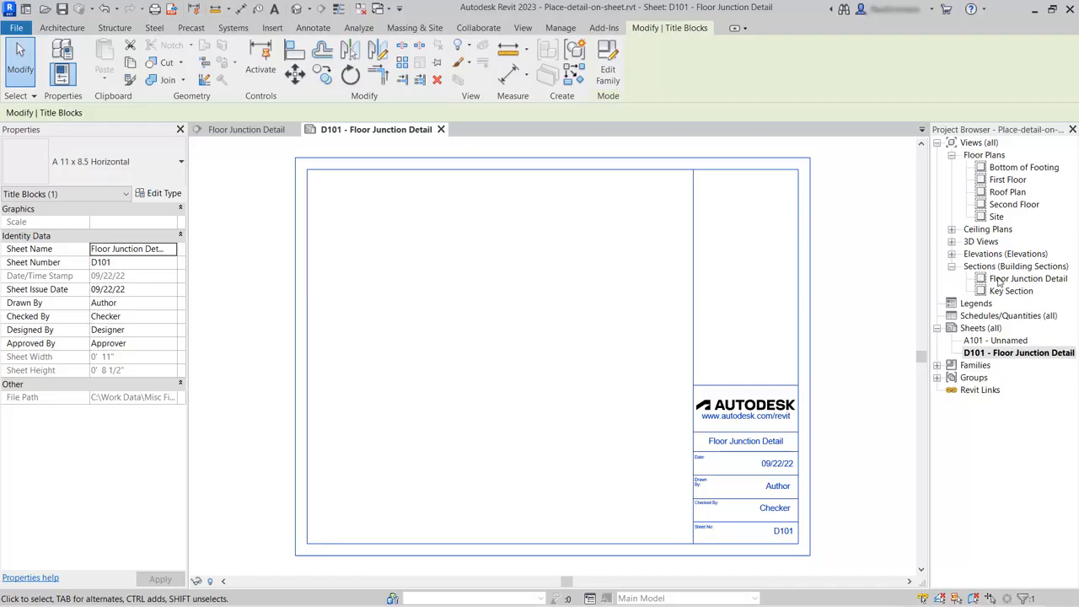
# Place the Floor Junction Detail section on the sheet from the project's view list and delete the placed viewport
pyautogui.click(1016, 279)
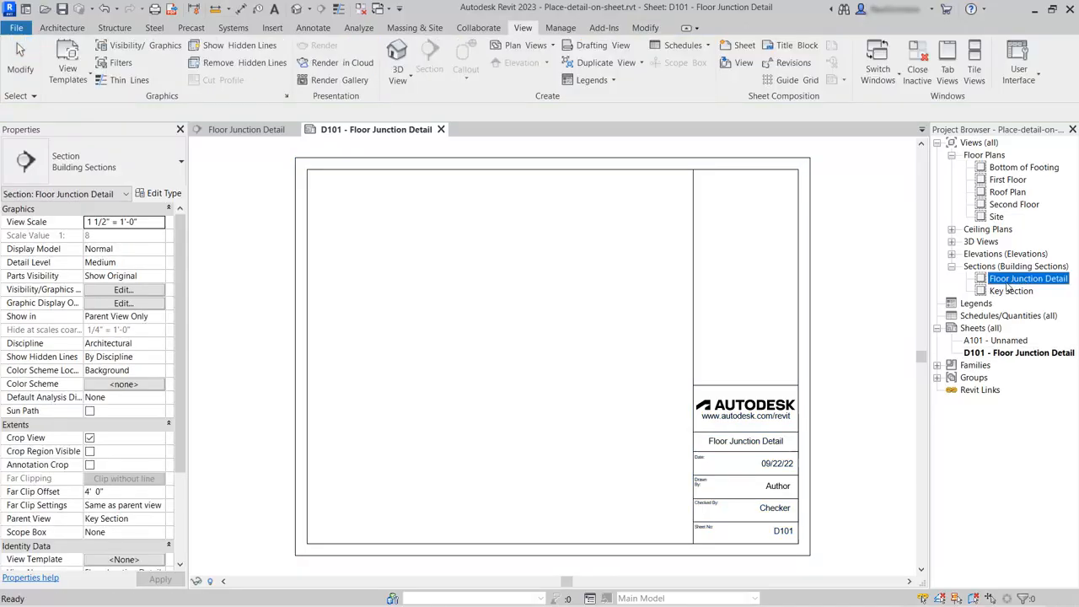
pyautogui.moveTo(1009, 280); pyautogui.dragTo(534, 314)
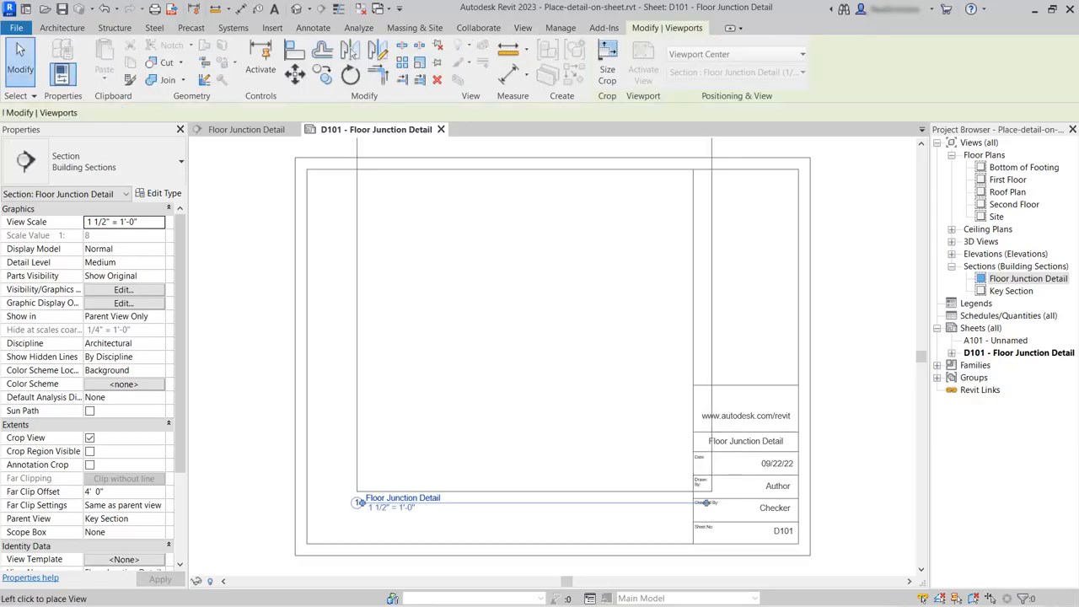
pyautogui.click(499, 353)
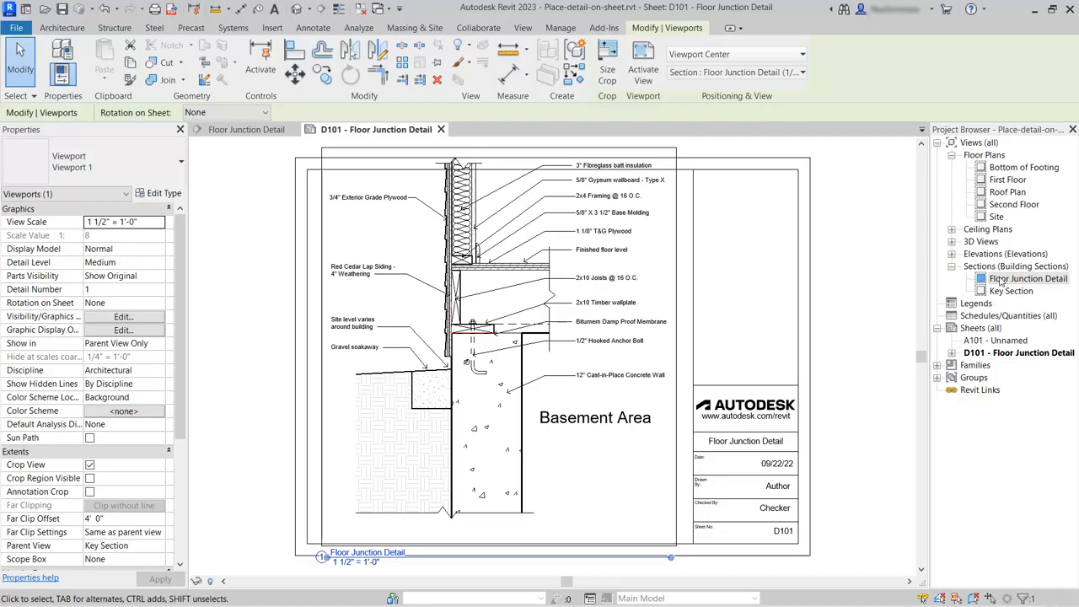
pyautogui.click(437, 81)
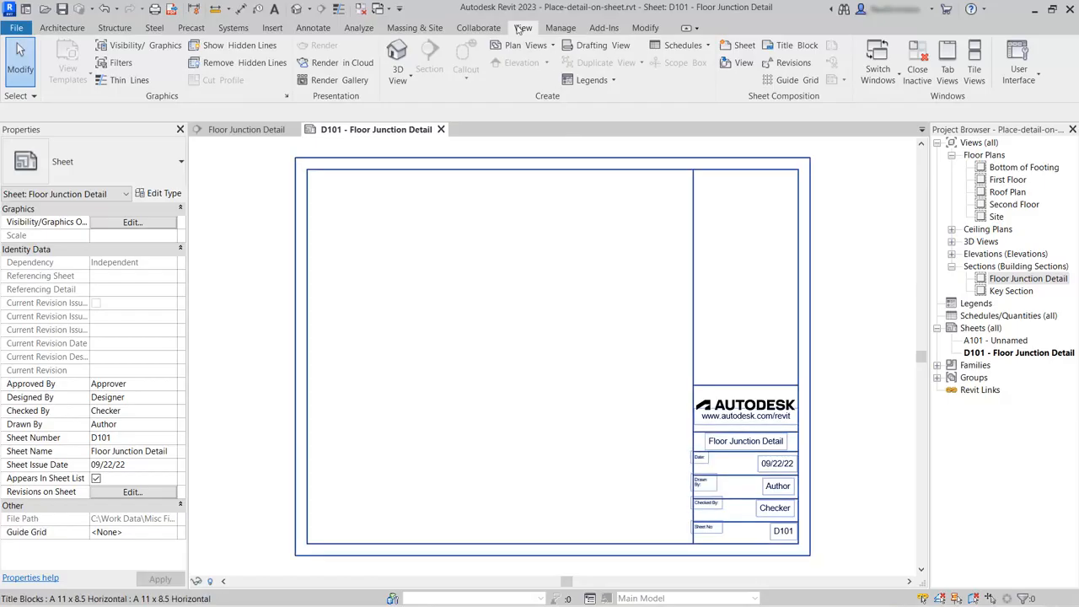
# Add the view Section: Floor Junction Detail to sheet D101, placing it in the open area beside the title block
pyautogui.click(742, 64)
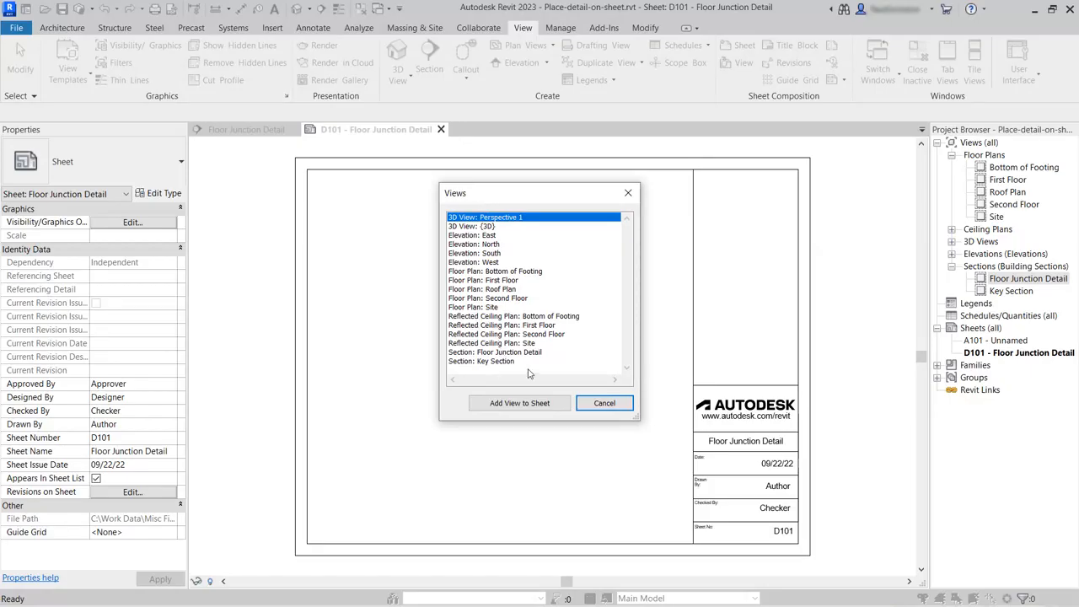
pyautogui.click(491, 353)
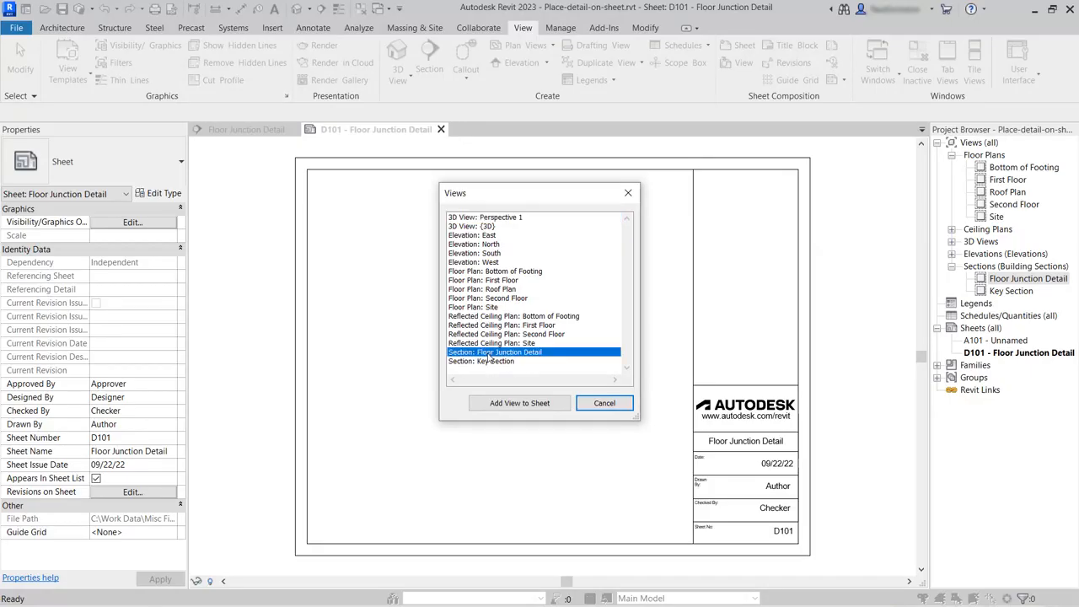
pyautogui.click(512, 406)
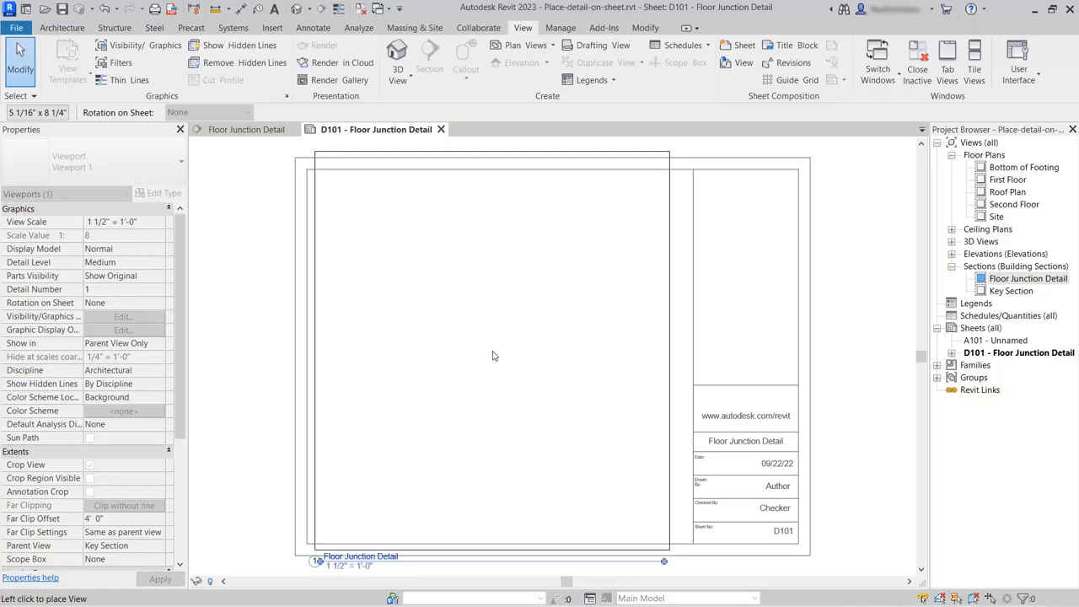
pyautogui.click(493, 355)
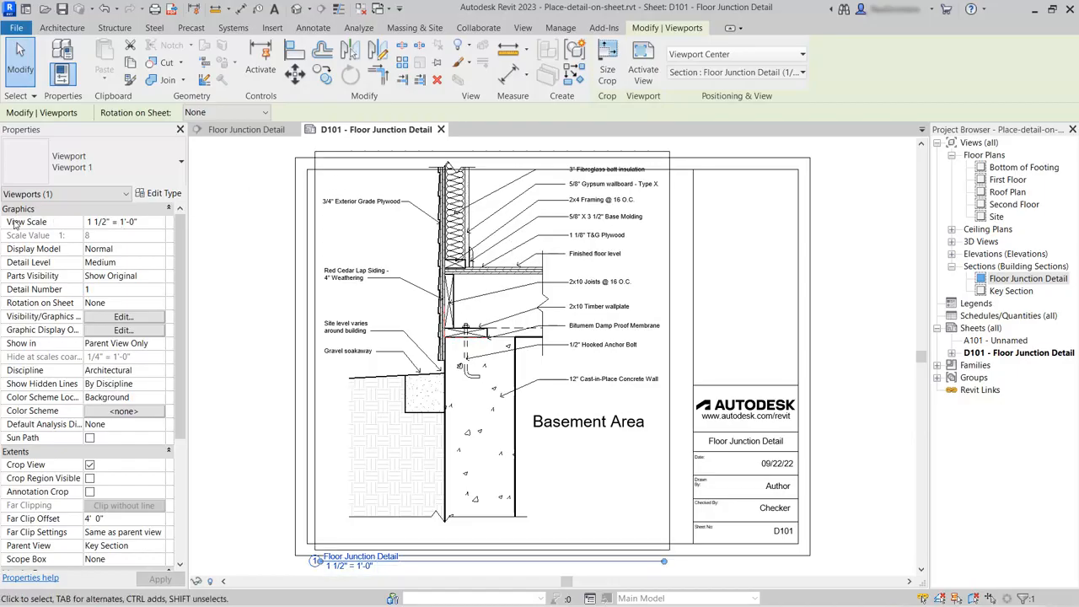
# Try a view scale of 1" = 1'-0" on the viewport and set it back to 1 1/2" = 1'-0"
pyautogui.click(160, 222)
pyautogui.click(159, 222)
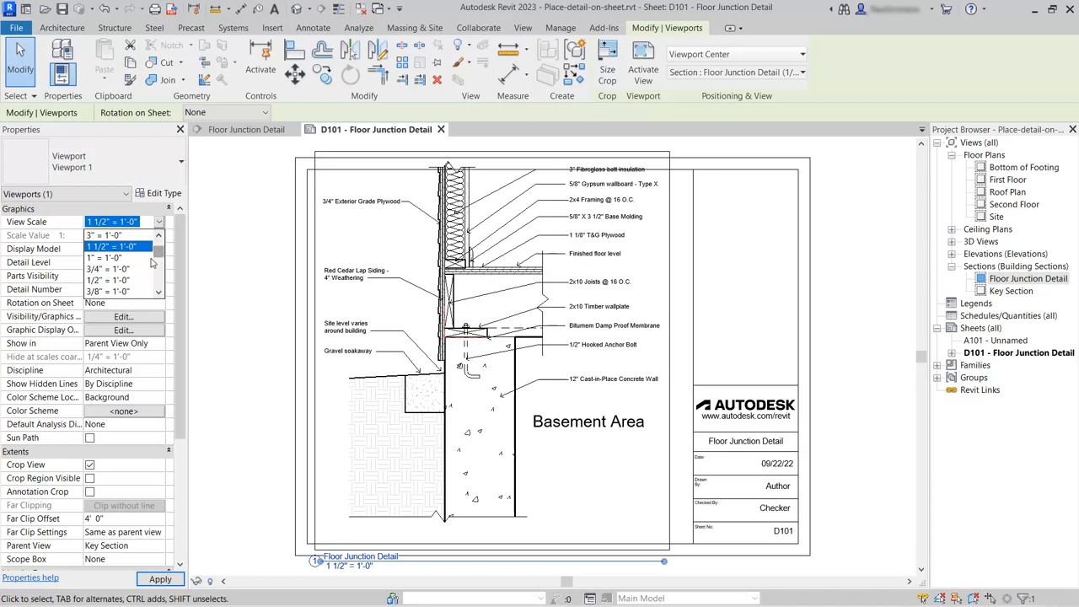
pyautogui.click(116, 258)
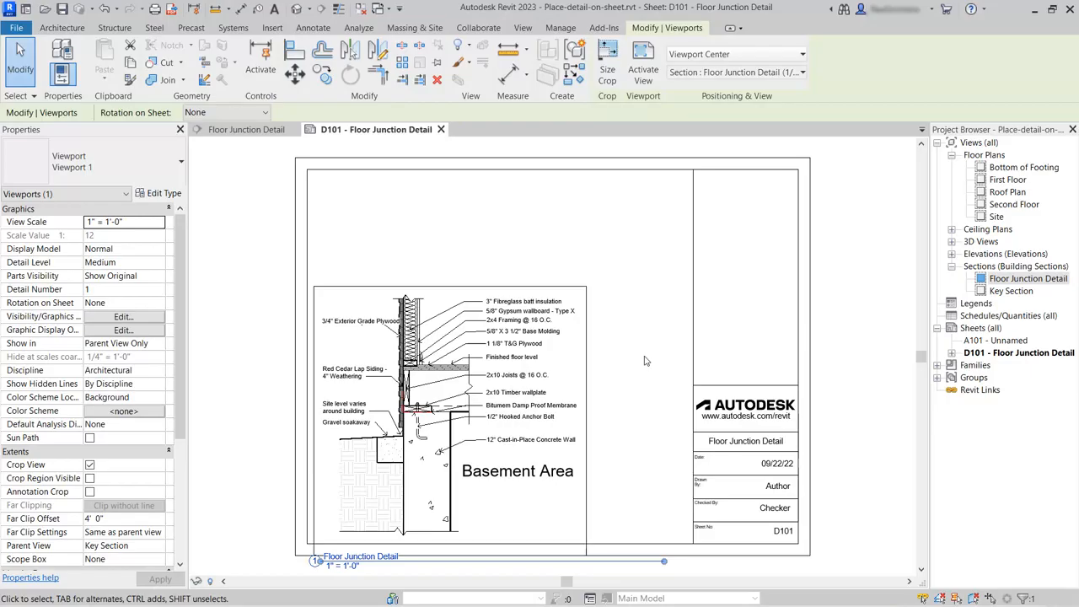
pyautogui.click(159, 223)
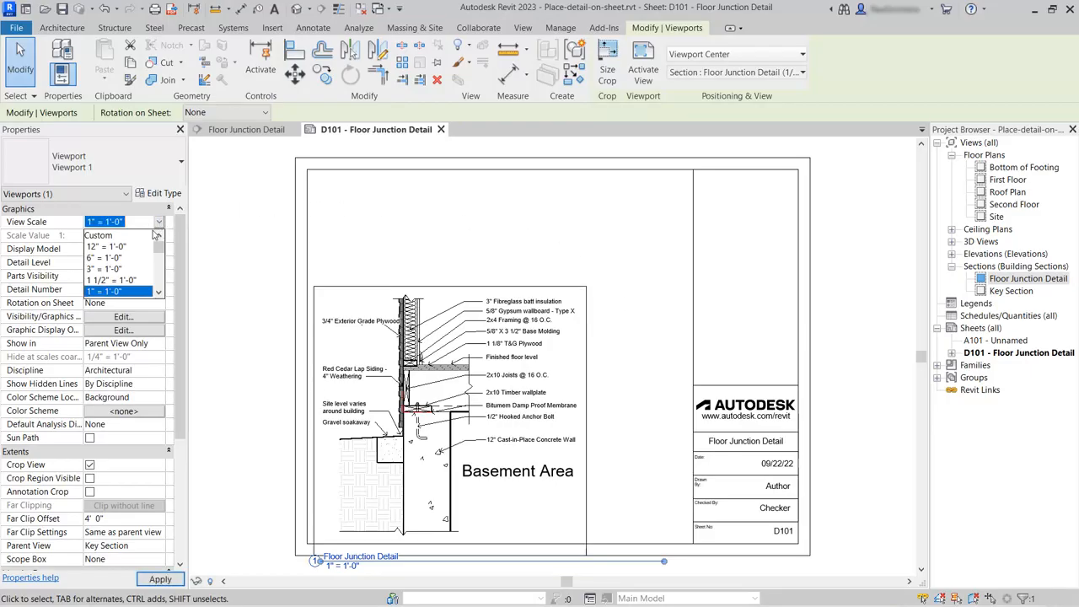
pyautogui.click(132, 281)
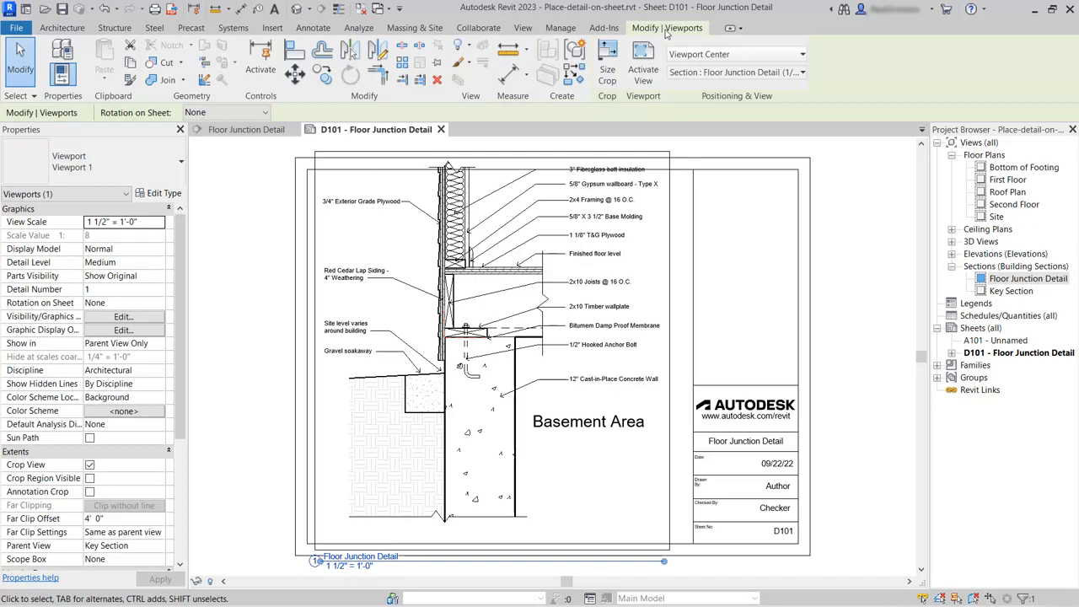
# Activate the Floor Junction Detail view on the sheet and make its crop region visible
pyautogui.click(641, 70)
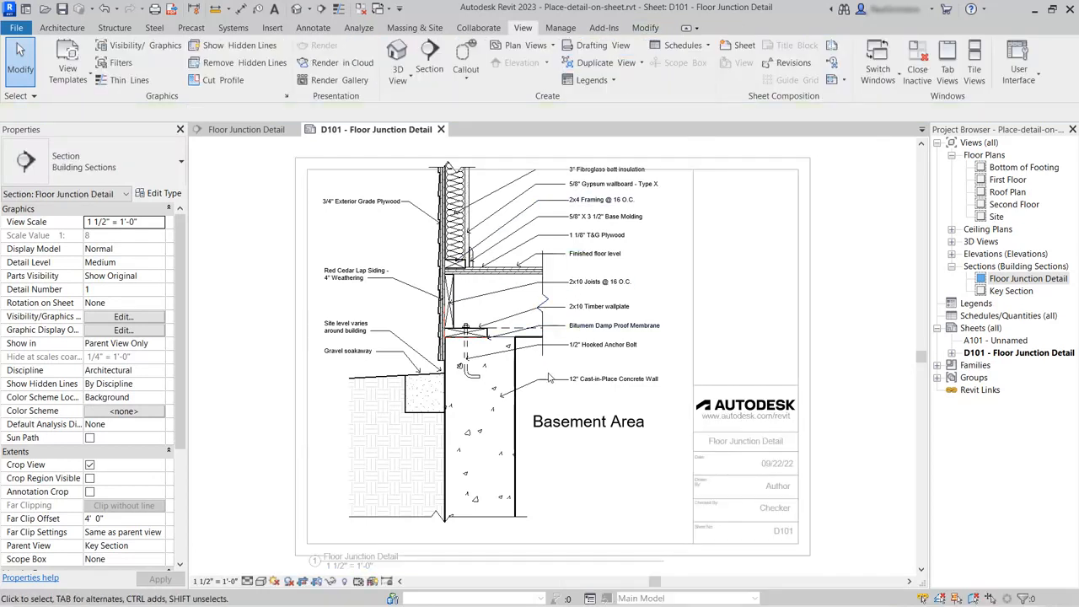
pyautogui.click(595, 307)
pyautogui.press('Delete')
pyautogui.click(90, 478)
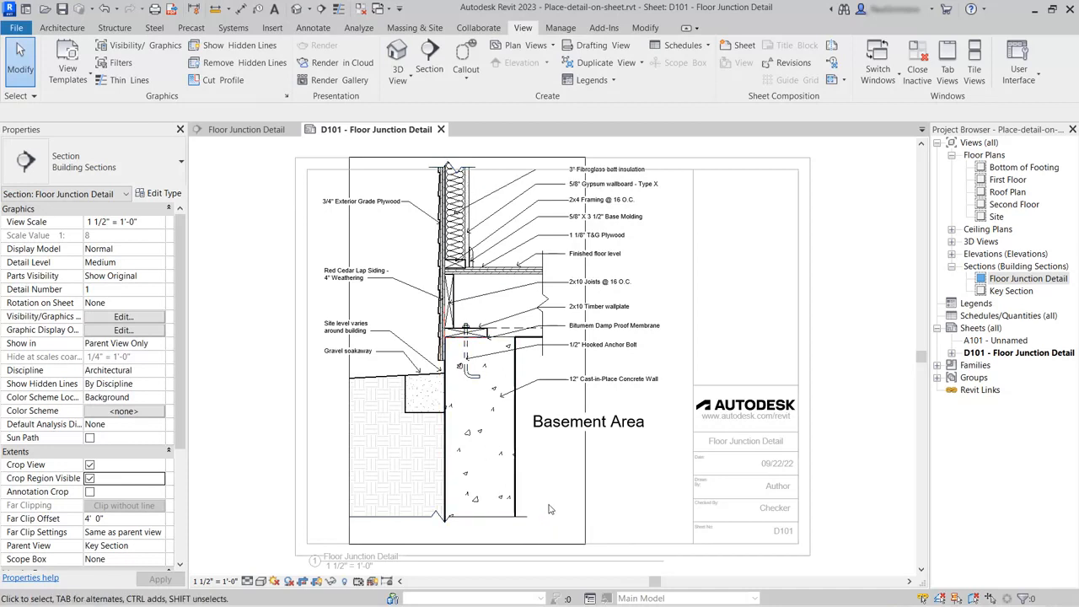
# Move the break line at the base of the concrete wall up 1 foot
pyautogui.click(484, 525)
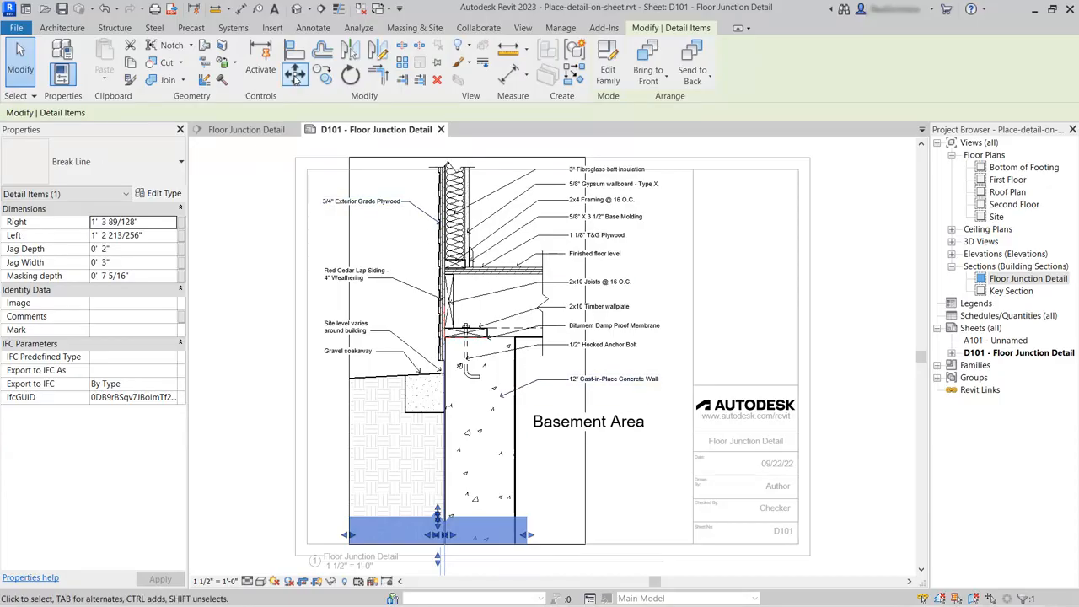
pyautogui.click(294, 75)
pyautogui.click(270, 482)
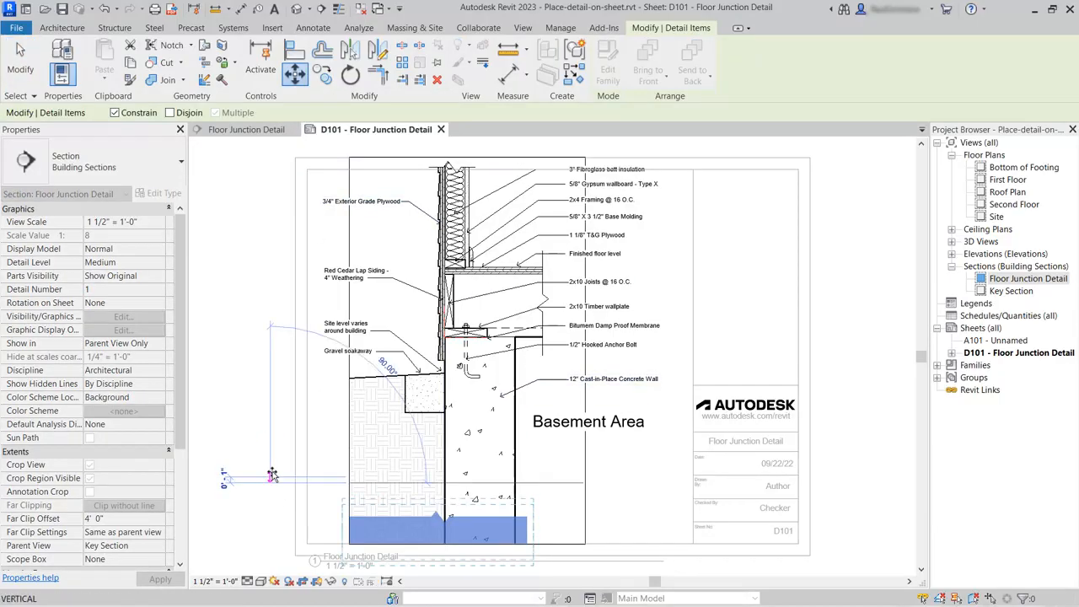
pyautogui.write('1')
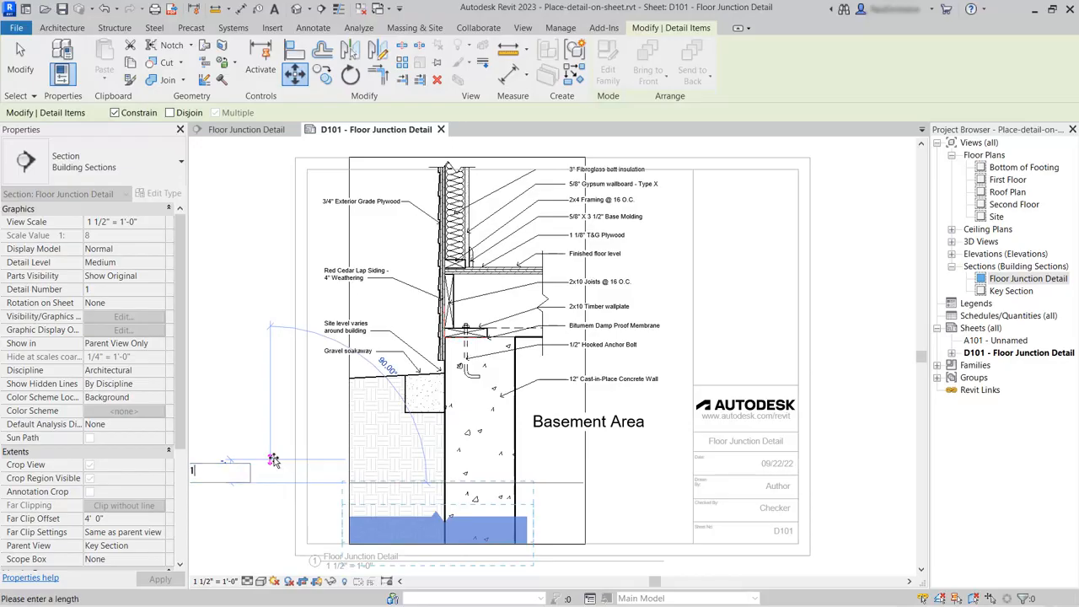
pyautogui.press('Return')
pyautogui.click(634, 491)
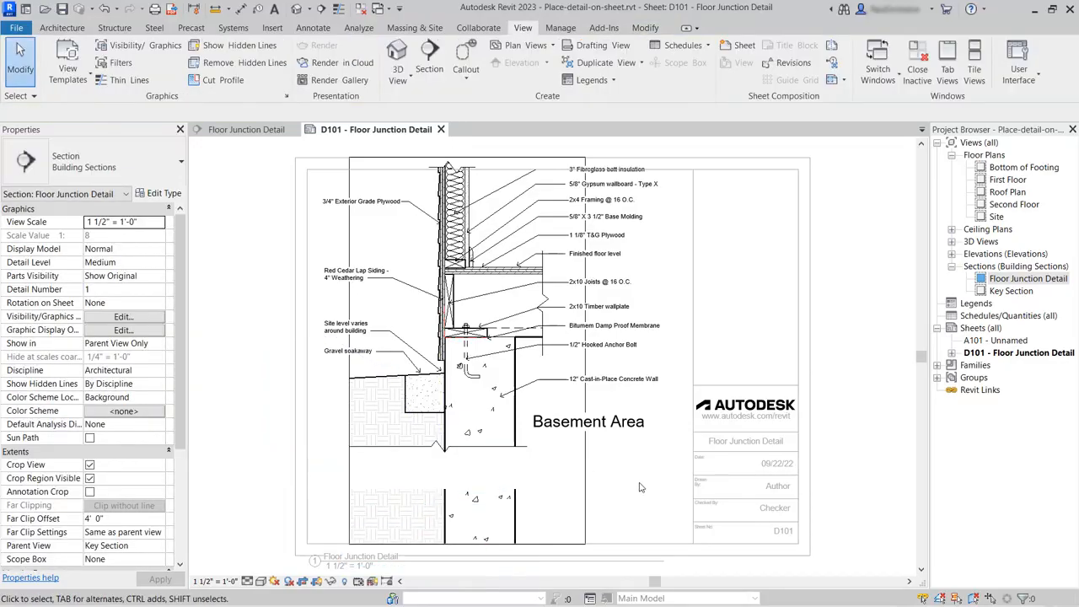
# Move the break line above the stud wall down 3 inches
pyautogui.click(302, 167)
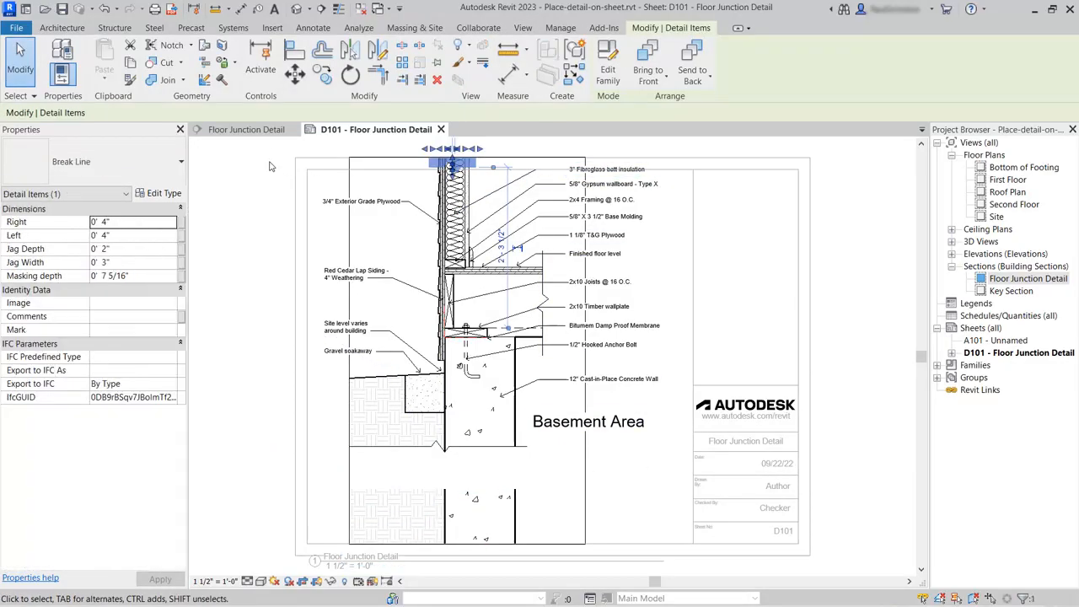
pyautogui.click(294, 74)
pyautogui.click(268, 182)
pyautogui.write('0 3')
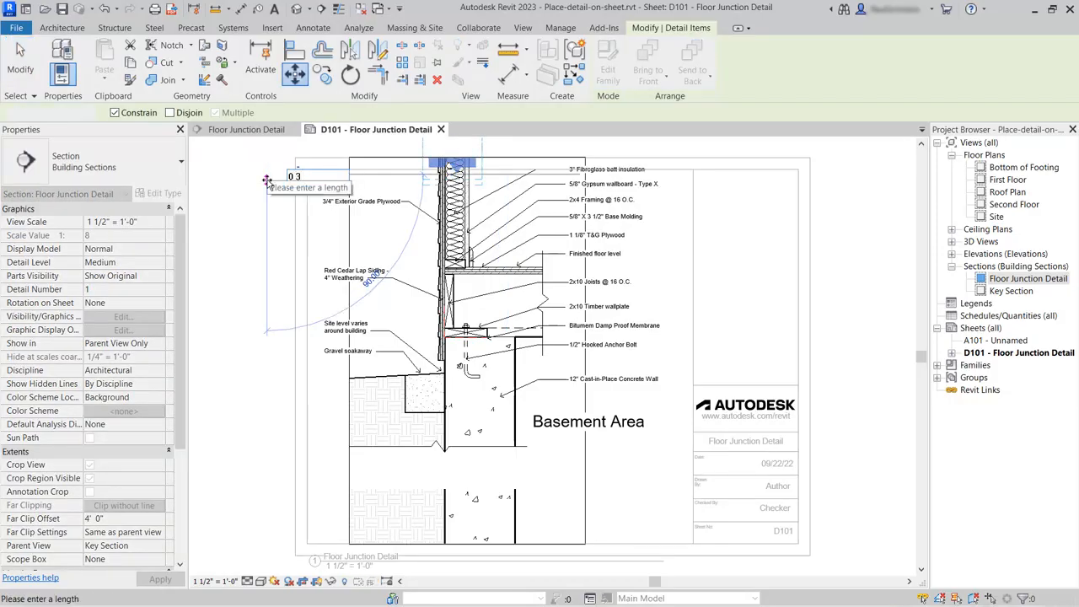
pyautogui.press('Return')
pyautogui.click(250, 216)
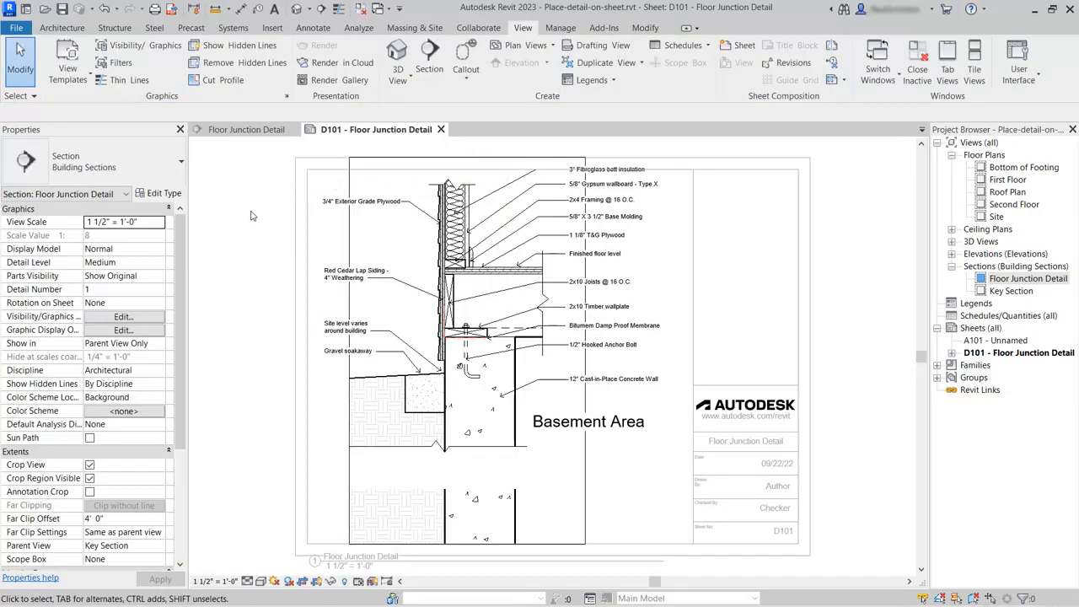
# Shrink the crop region to just below the lower break line and just above the upper one, and hide its boundary
pyautogui.click(637, 492)
pyautogui.moveTo(468, 545); pyautogui.dragTo(472, 462)
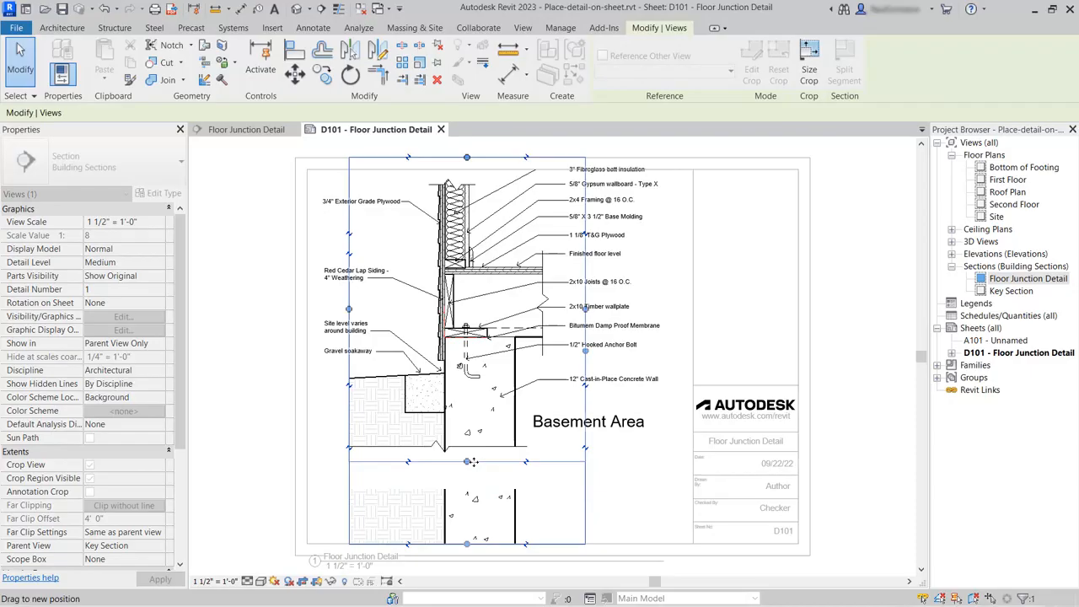
pyautogui.moveTo(467, 157); pyautogui.dragTo(464, 172)
pyautogui.moveTo(361, 202); pyautogui.dragTo(363, 202)
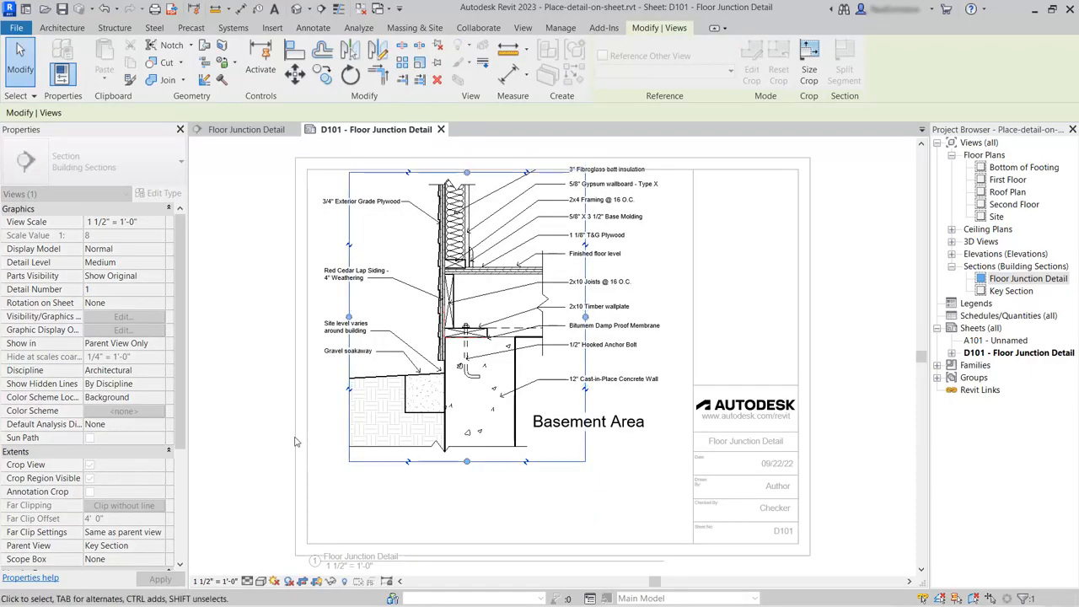
pyautogui.click(614, 520)
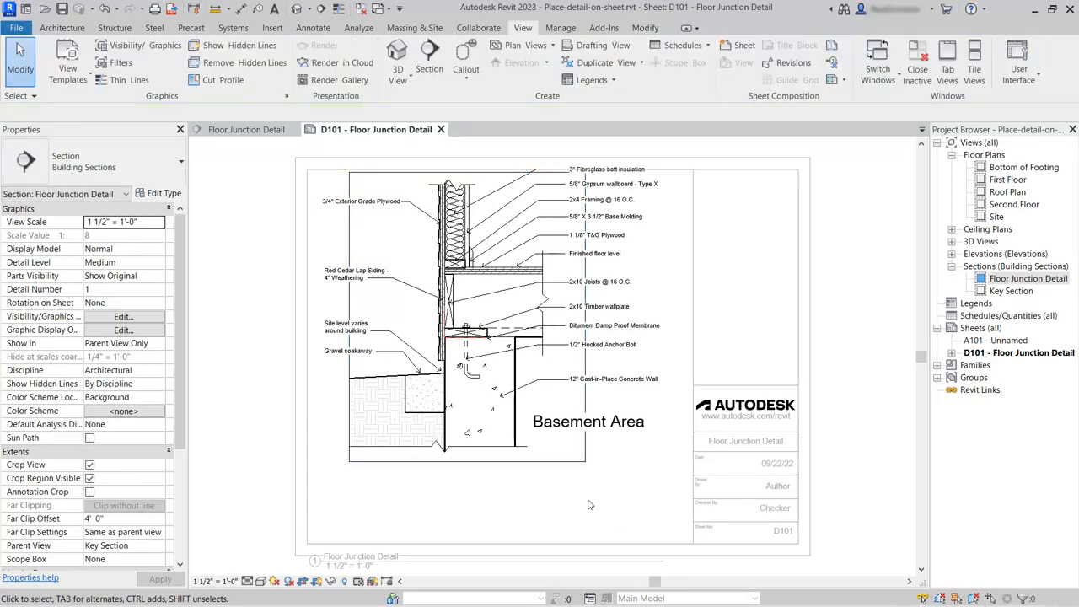
pyautogui.click(90, 479)
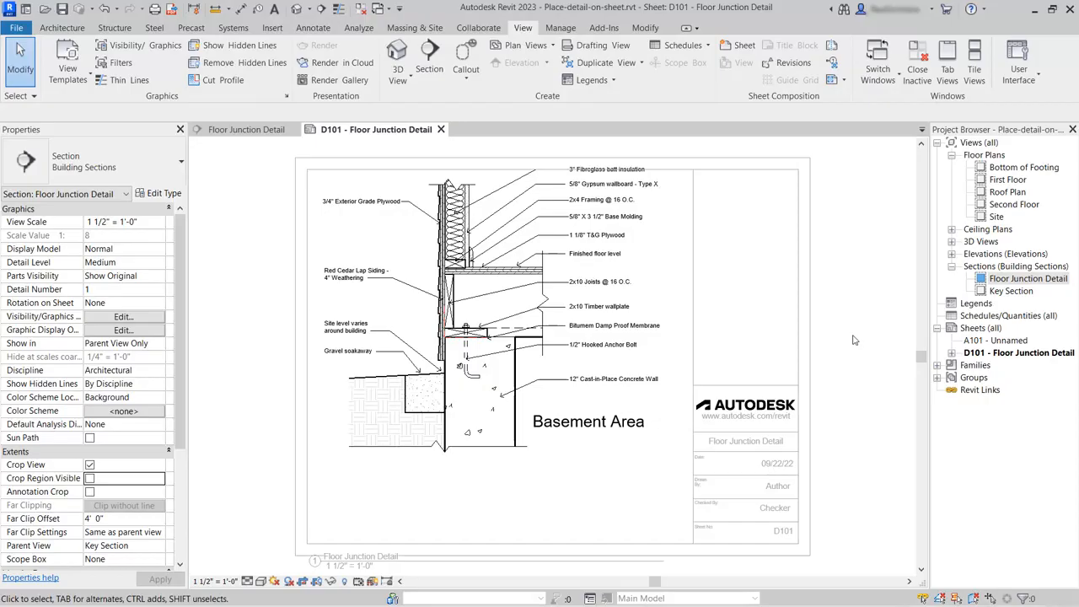
# Deactivate the Floor Junction Detail view and move its viewport down so the whole detail sits inside the sheet border
pyautogui.rightClick(744, 269)
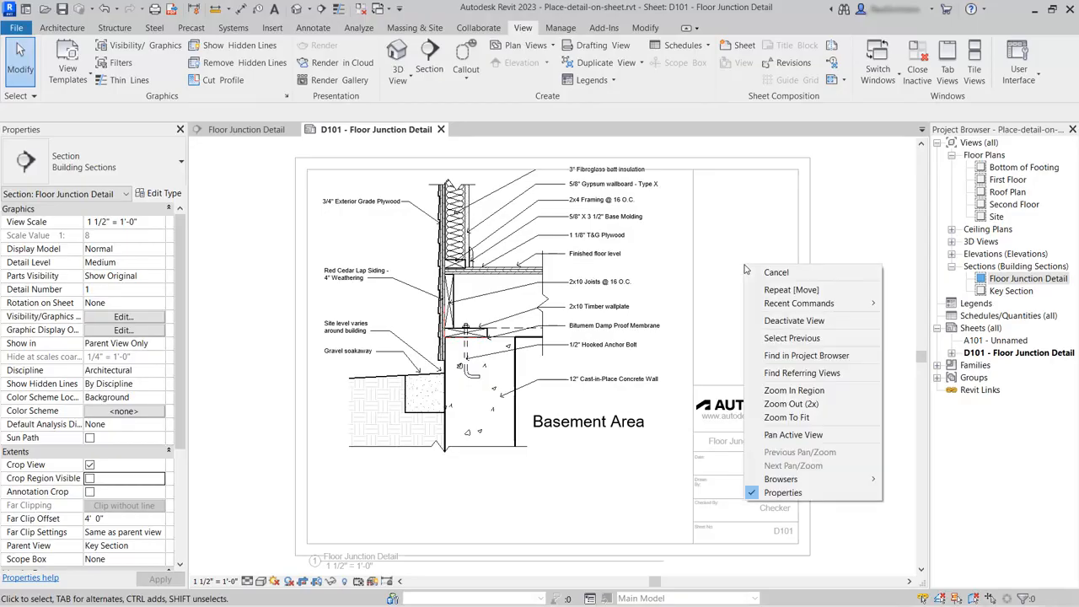
pyautogui.click(794, 321)
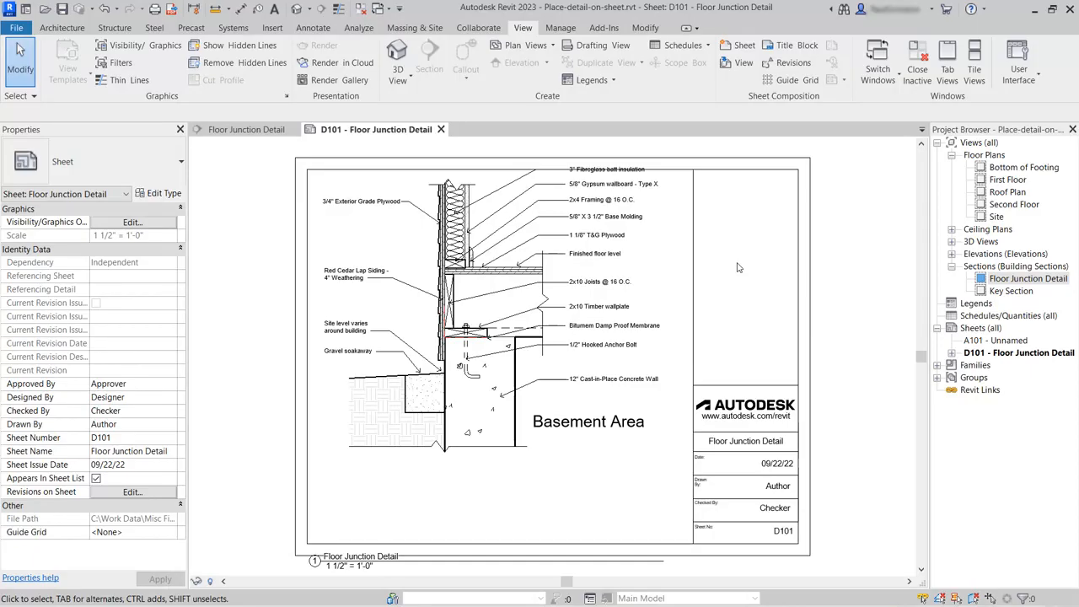
pyautogui.click(610, 238)
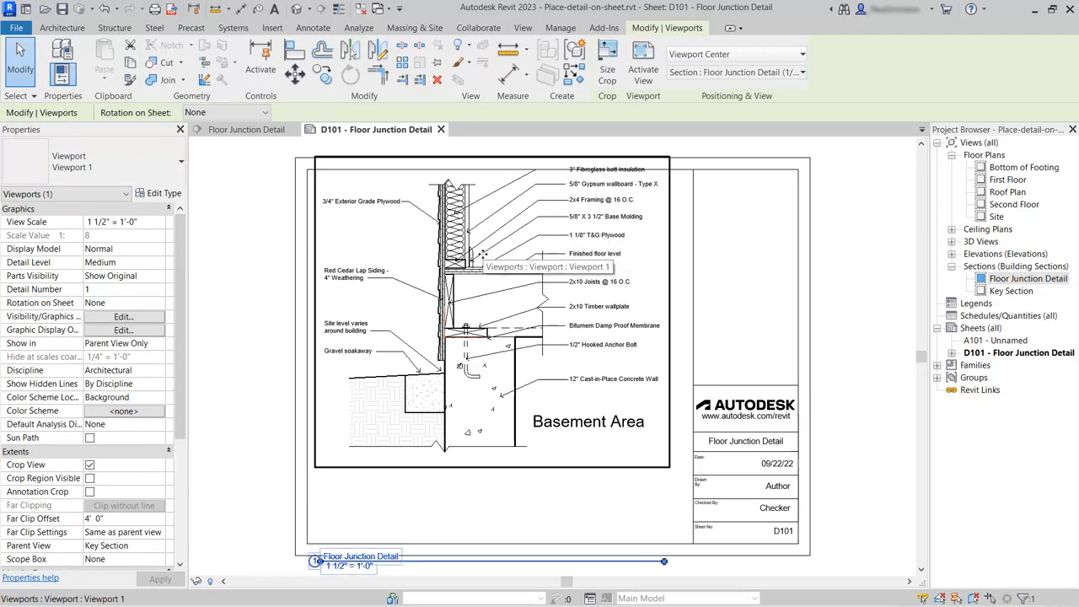
pyautogui.moveTo(483, 254); pyautogui.dragTo(494, 298)
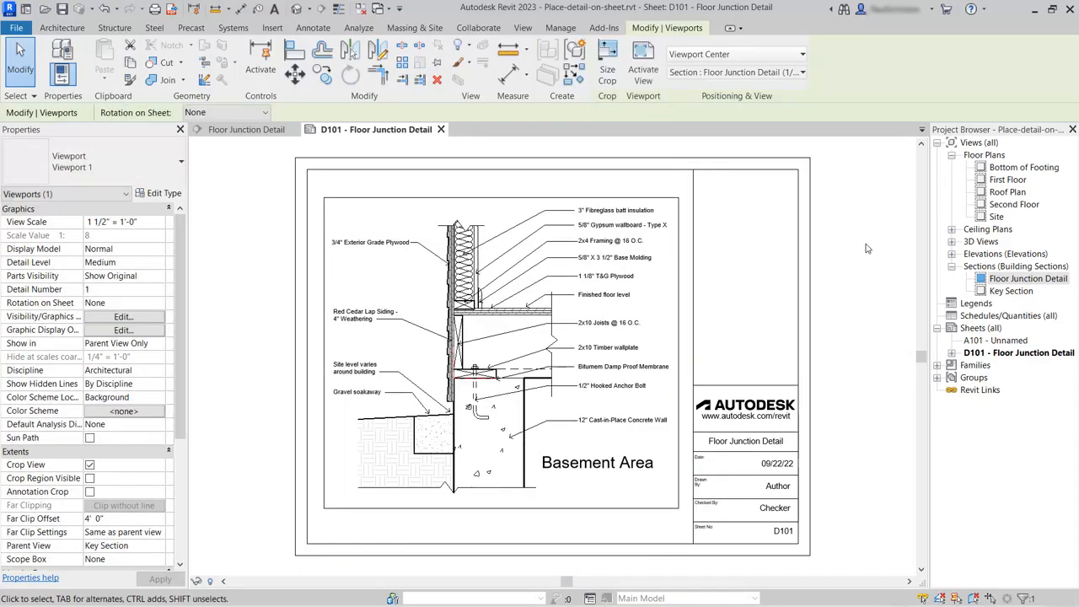
pyautogui.click(867, 248)
# Move the Floor Junction Detail view title up inside the sheet border, directly beneath the detail
pyautogui.moveTo(664, 376); pyautogui.dragTo(654, 337, button='middle')
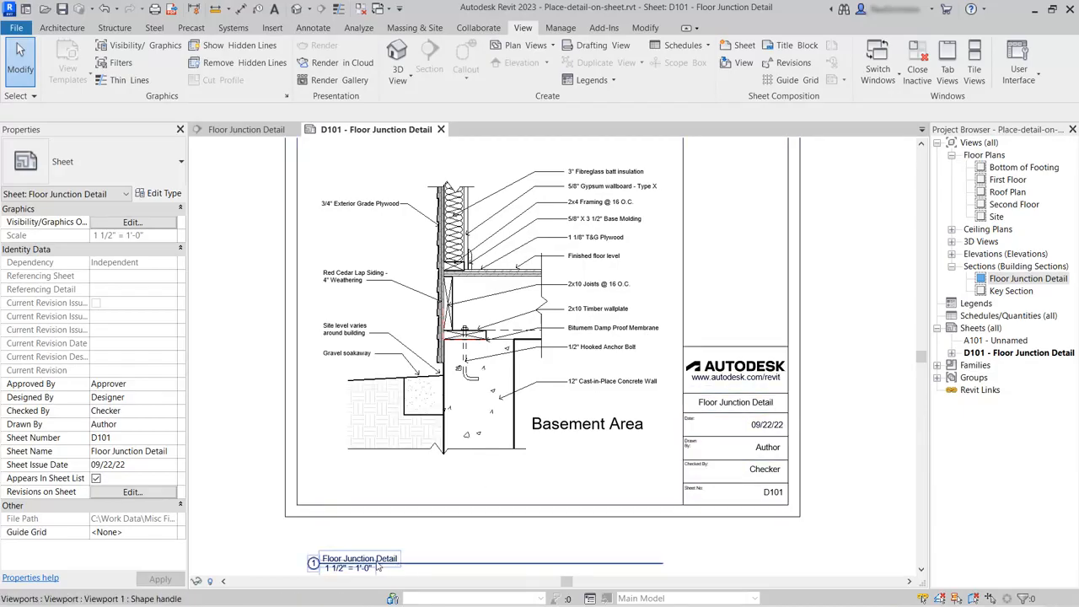
pyautogui.click(416, 562)
pyautogui.moveTo(380, 541); pyautogui.dragTo(381, 486)
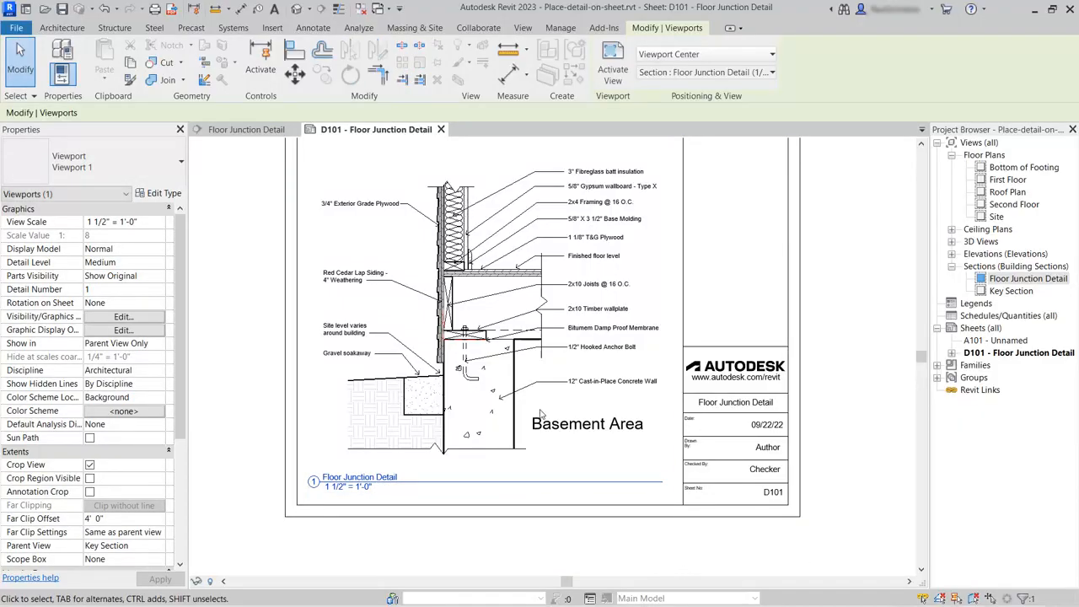
# Shorten the view title's extension line so it ends just past the Floor Junction Detail text
pyautogui.click(493, 287)
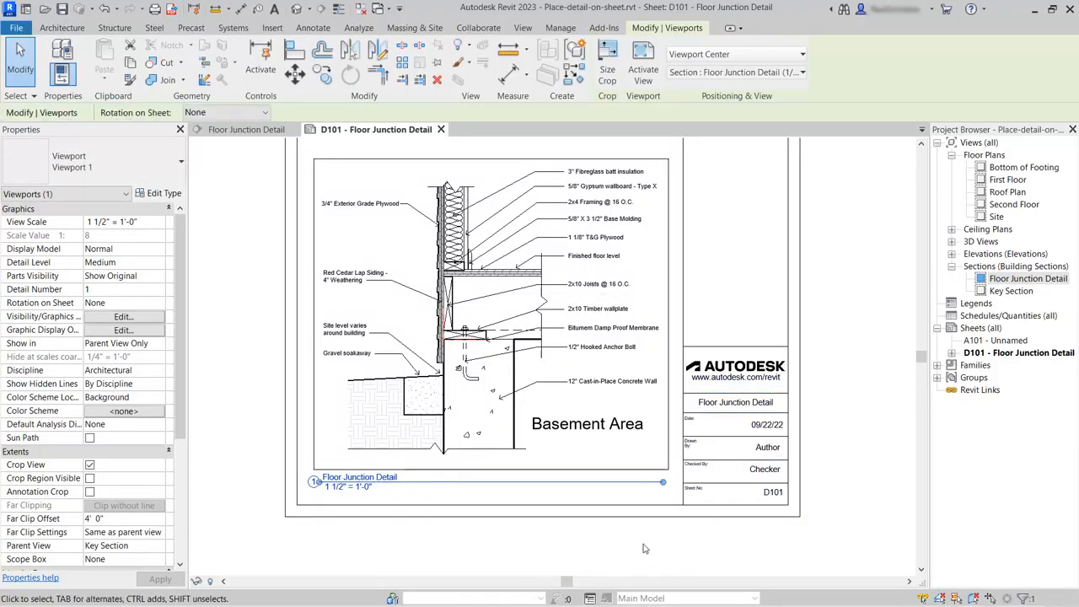
pyautogui.moveTo(663, 482); pyautogui.dragTo(404, 493)
pyautogui.press('Escape')
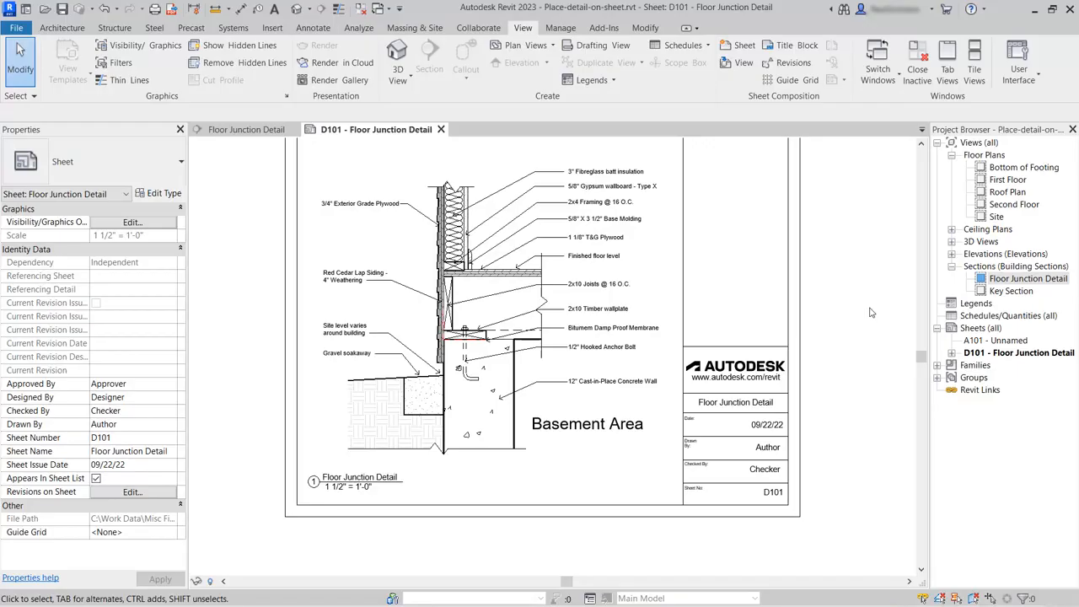
# Set the date in the sheet's title block to 09/22/2022
pyautogui.moveTo(870, 316); pyautogui.dragTo(879, 342, button='middle')
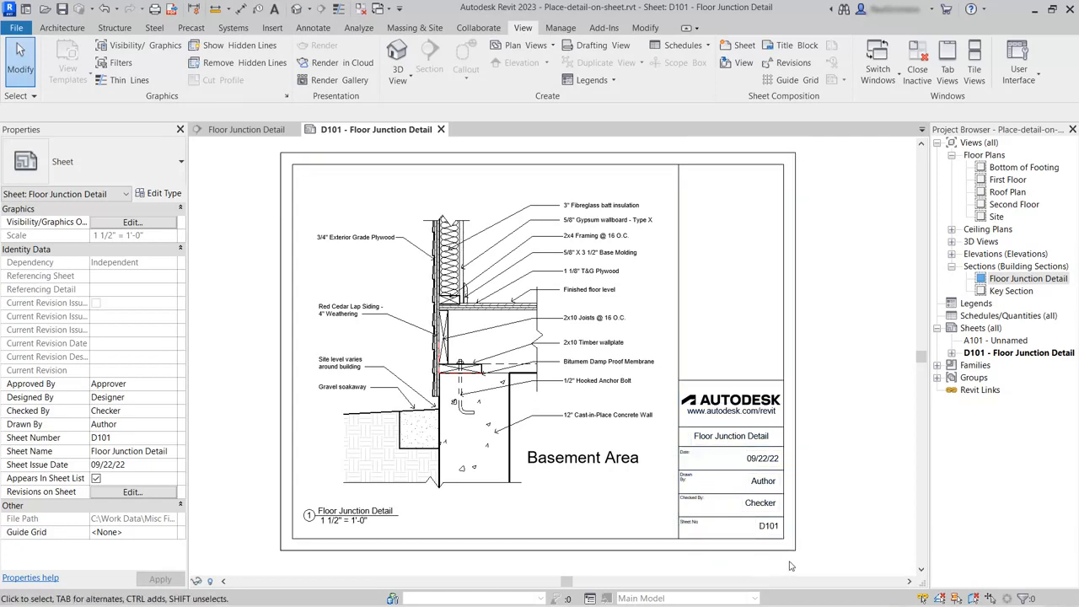
pyautogui.scroll(3, 803, 567)
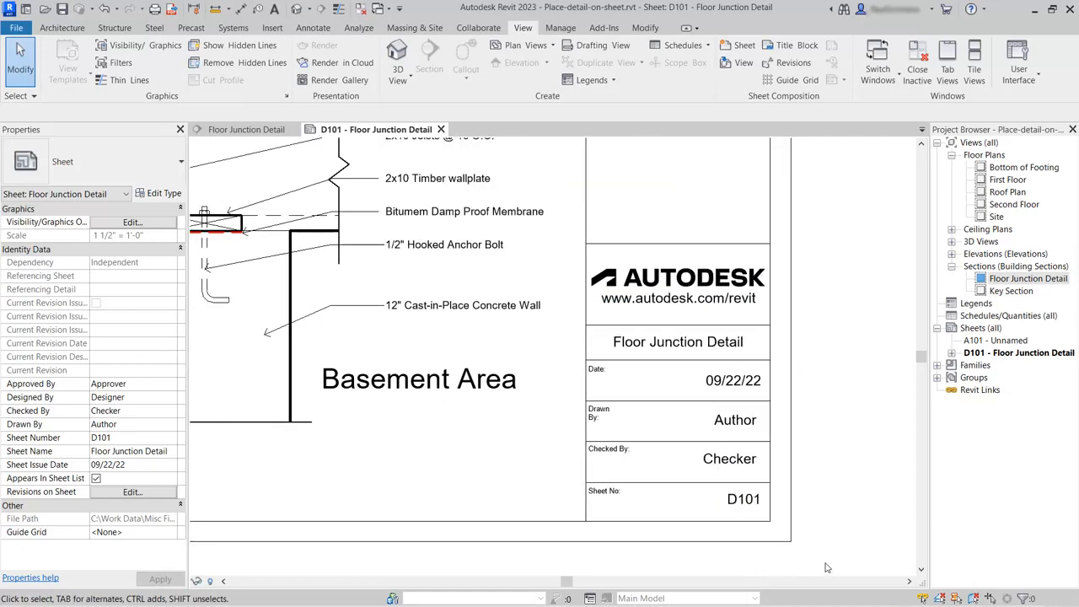
pyautogui.click(734, 385)
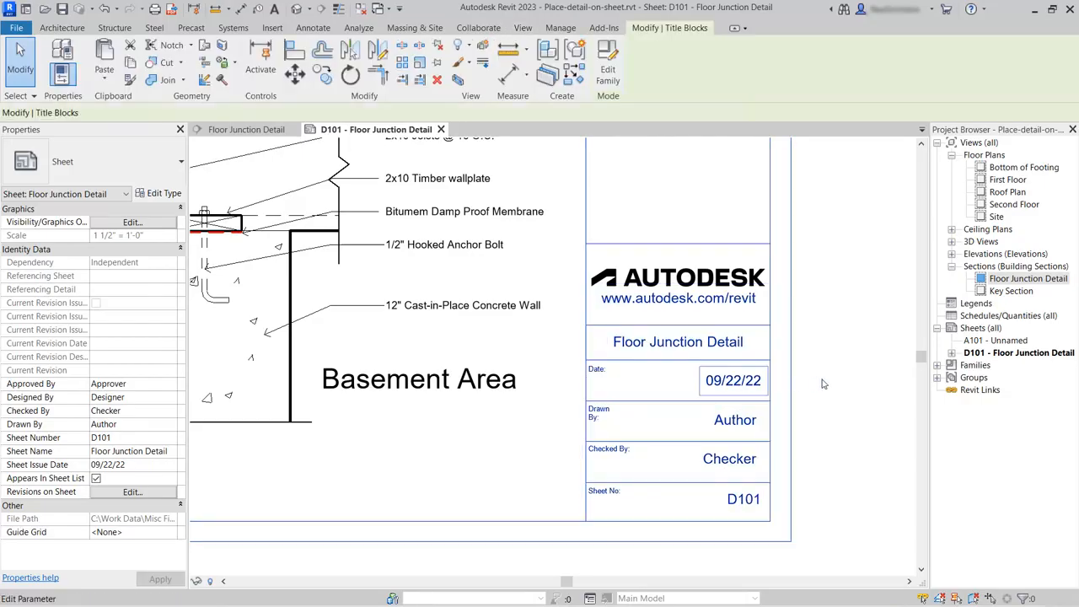
pyautogui.click(730, 381)
pyautogui.click(723, 379)
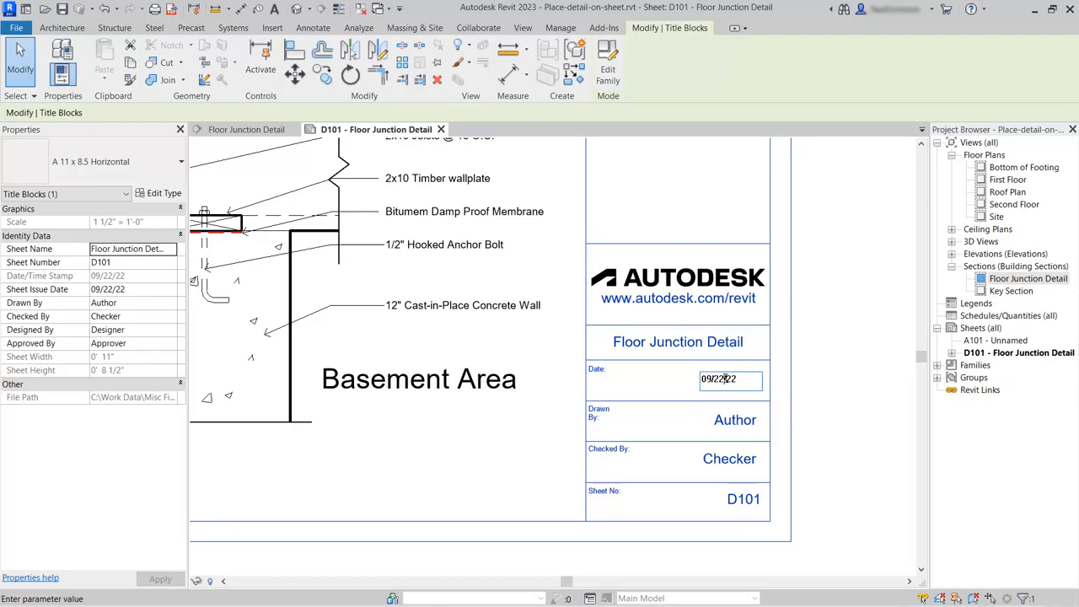
pyautogui.click(796, 379)
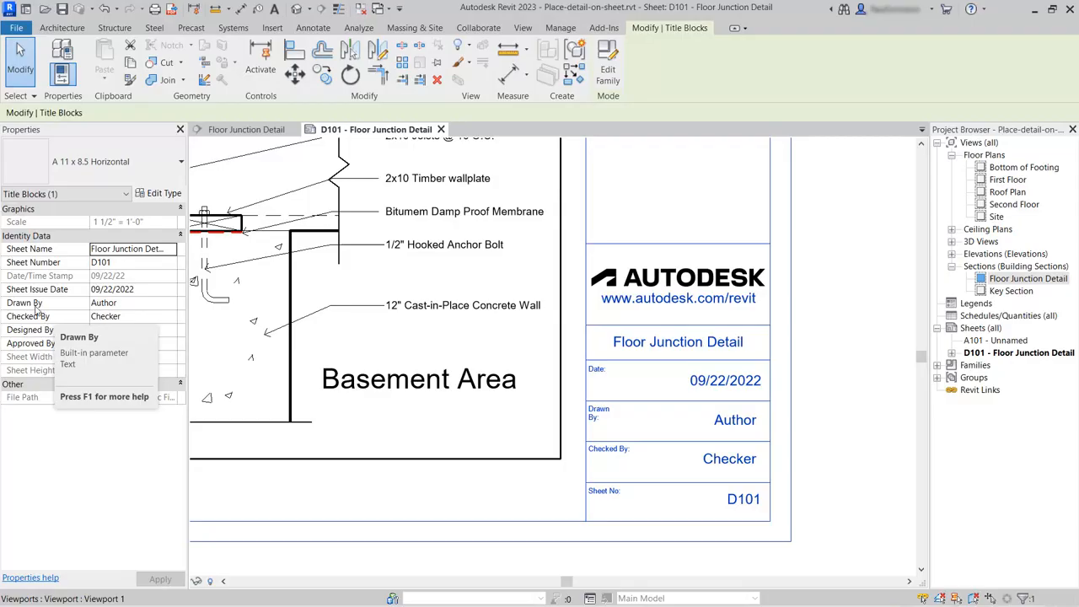
# Set the title block's Drawn By value to PG and apply it
pyautogui.click(141, 302)
pyautogui.write('PG')
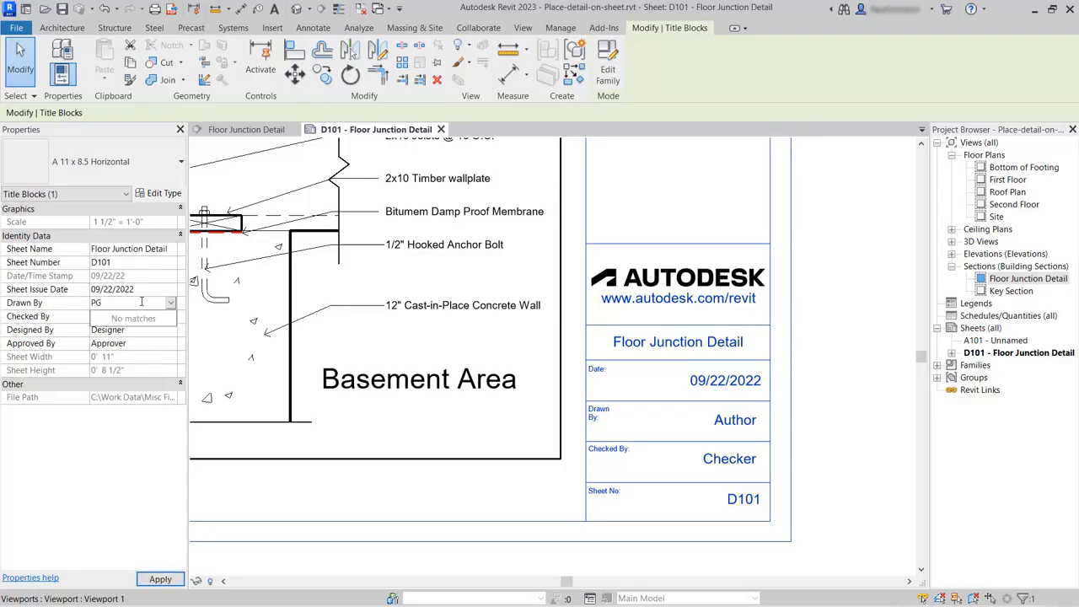
pyautogui.click(160, 579)
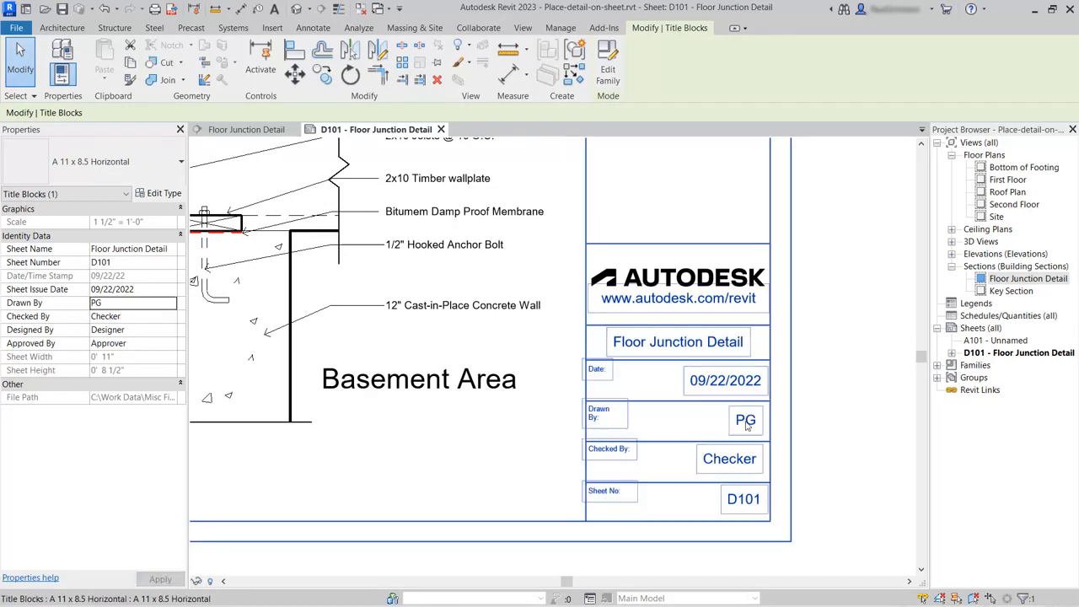
# Set the title block's Checked By value to KJ, apply it, and deselect the title block
pyautogui.click(146, 318)
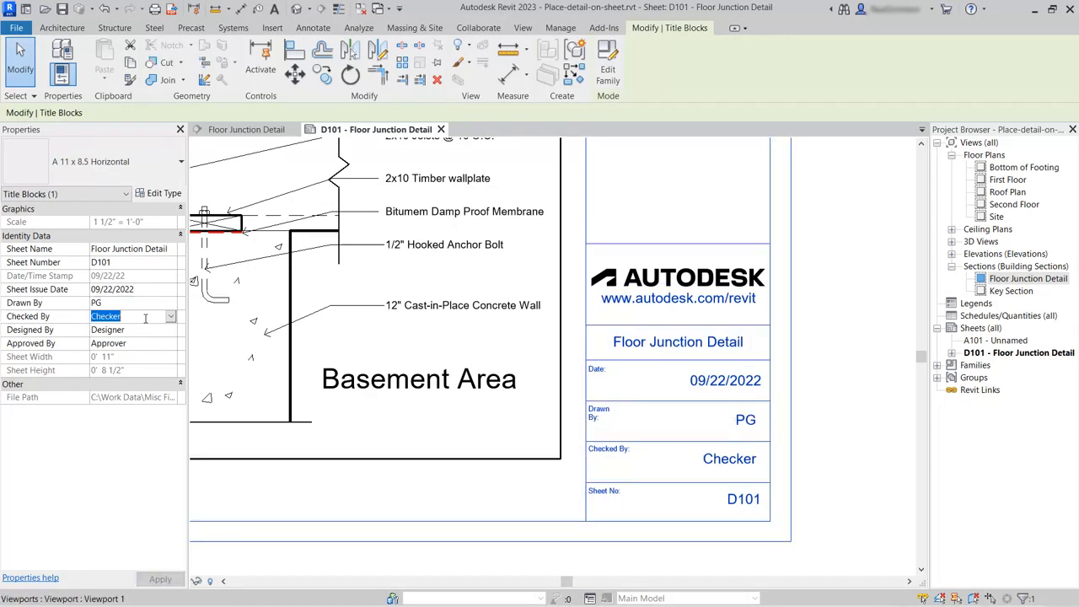
pyautogui.write('K')
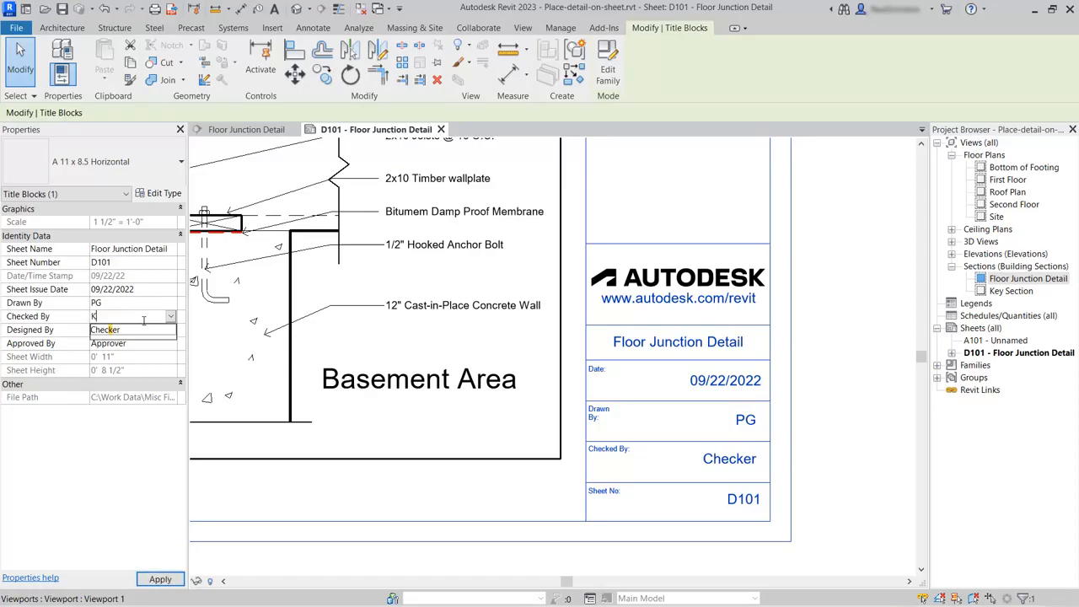
pyautogui.write('J')
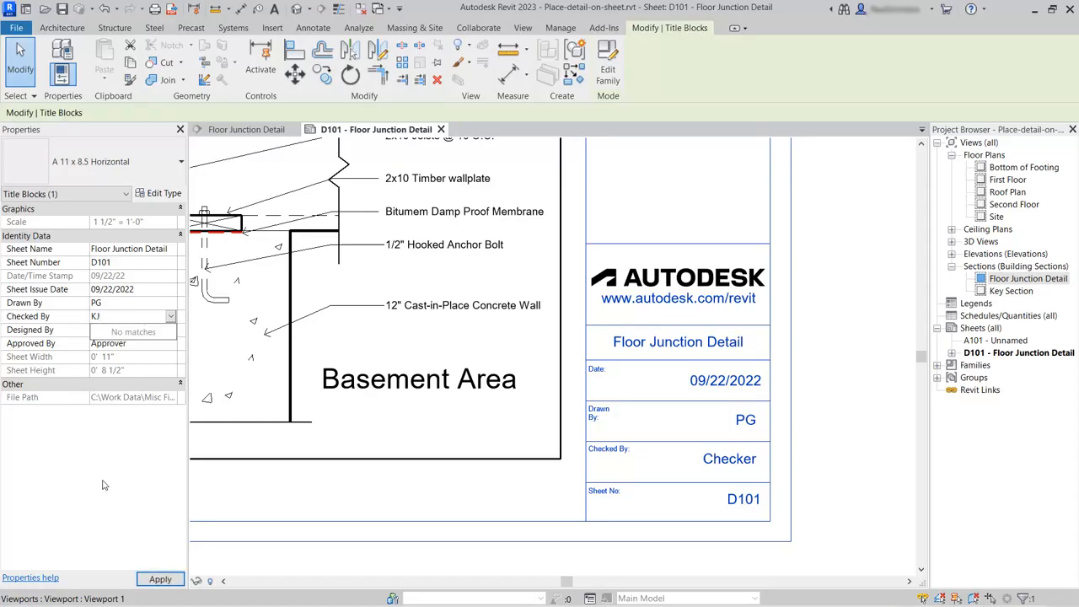
pyautogui.click(160, 579)
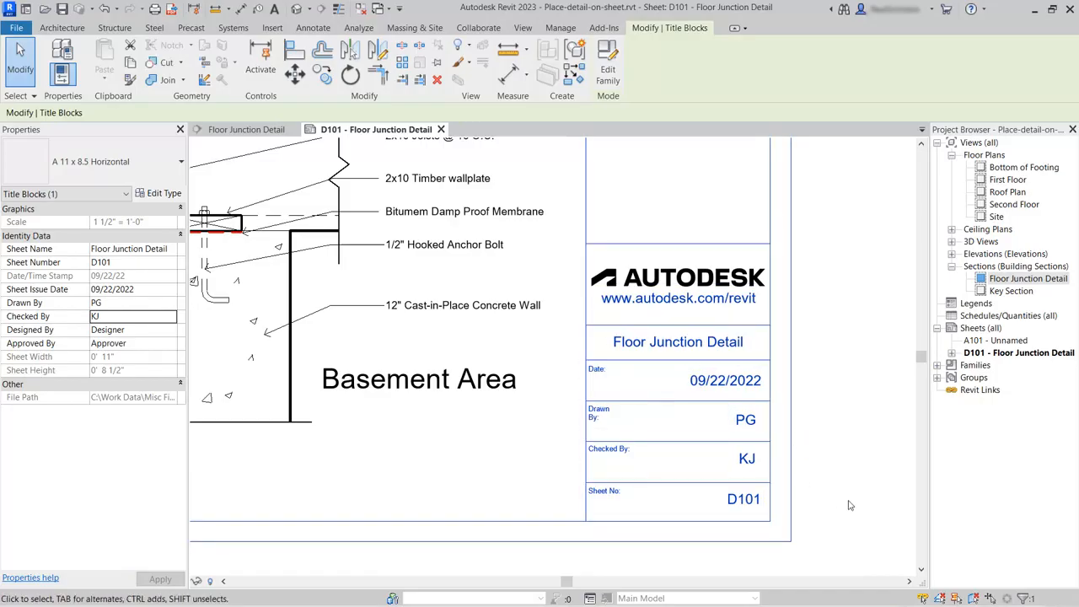
pyautogui.scroll(-3, 850, 505)
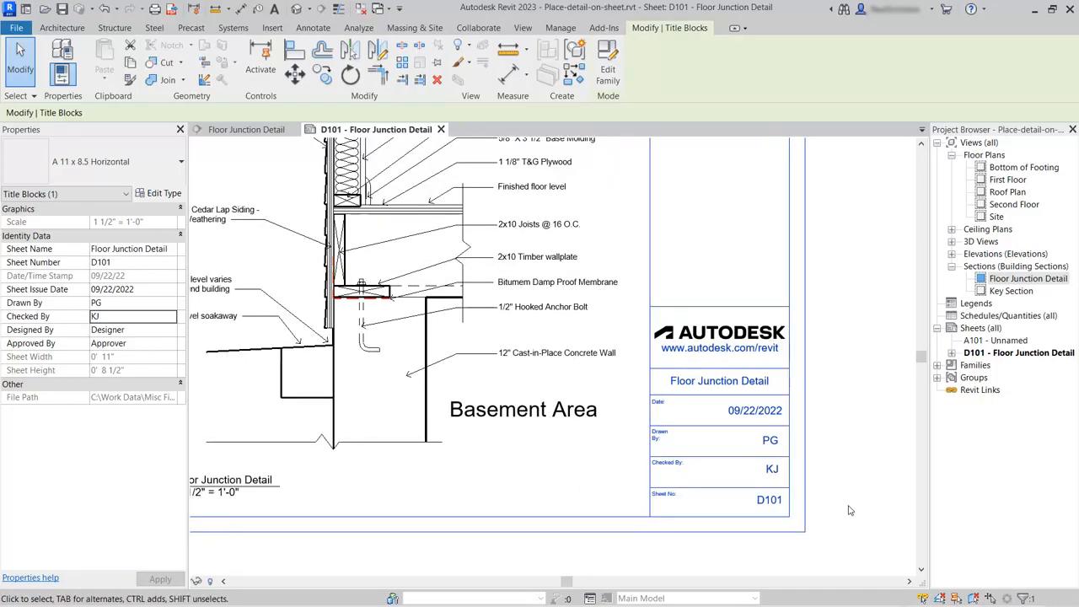
pyautogui.scroll(2, 866, 432)
pyautogui.click(869, 425)
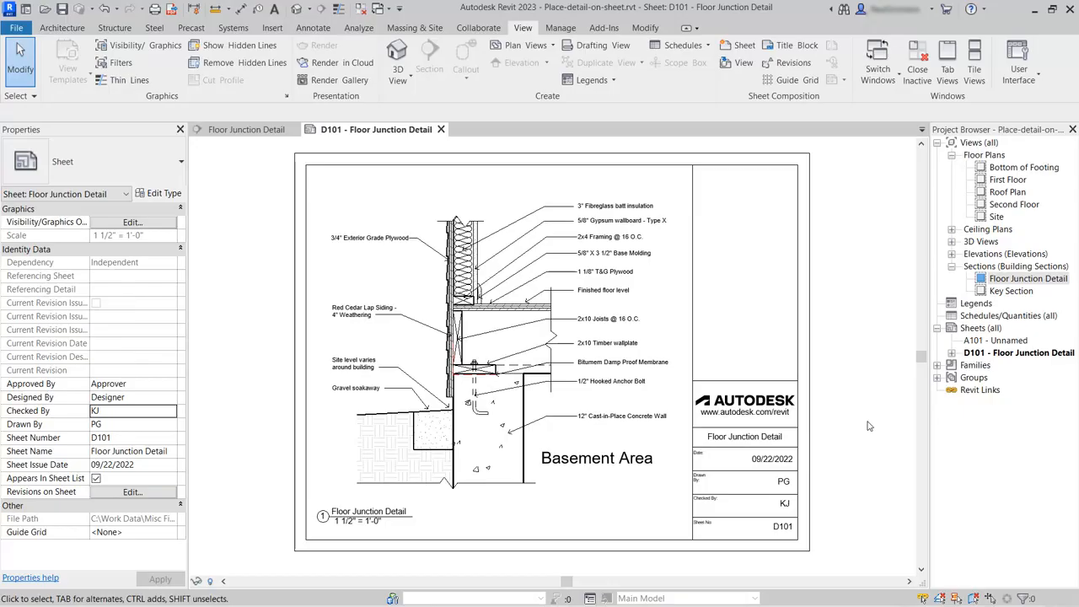